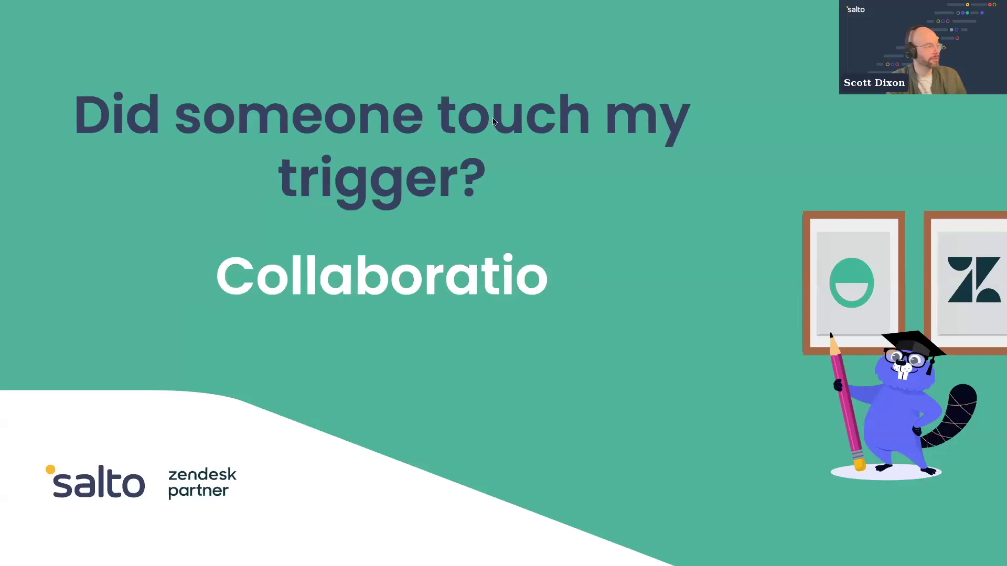
Switch to Salto and open the SRD - Dark Mode Inquiry trigger from the Zendesk records of srd-zendesk-sbx-new
{"action": "left_click", "coordinate": [124, 24]}
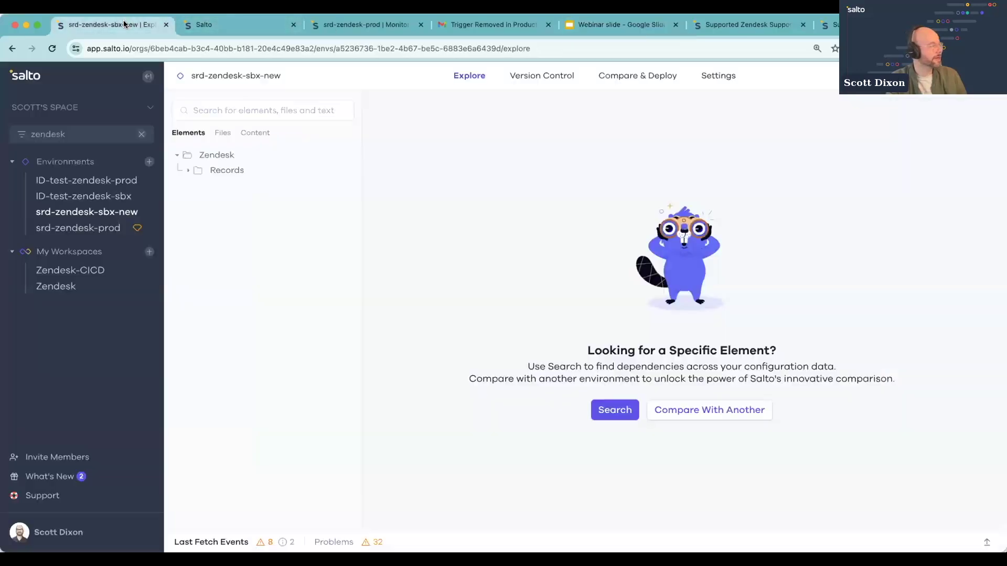
{"action": "left_click", "coordinate": [220, 169]}
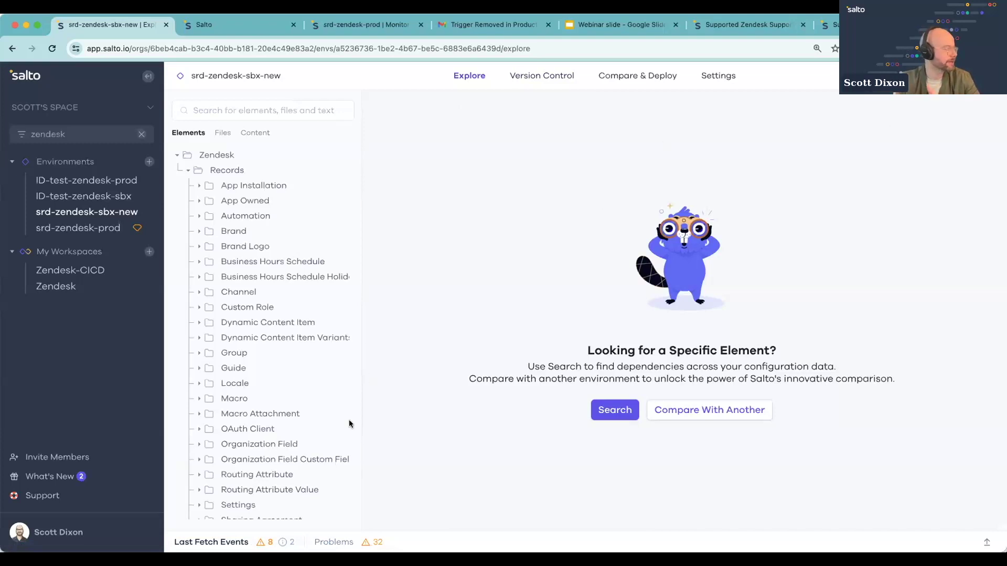
{"action": "scroll", "coordinate": [281, 368], "scroll_direction": "down", "scroll_amount": 5}
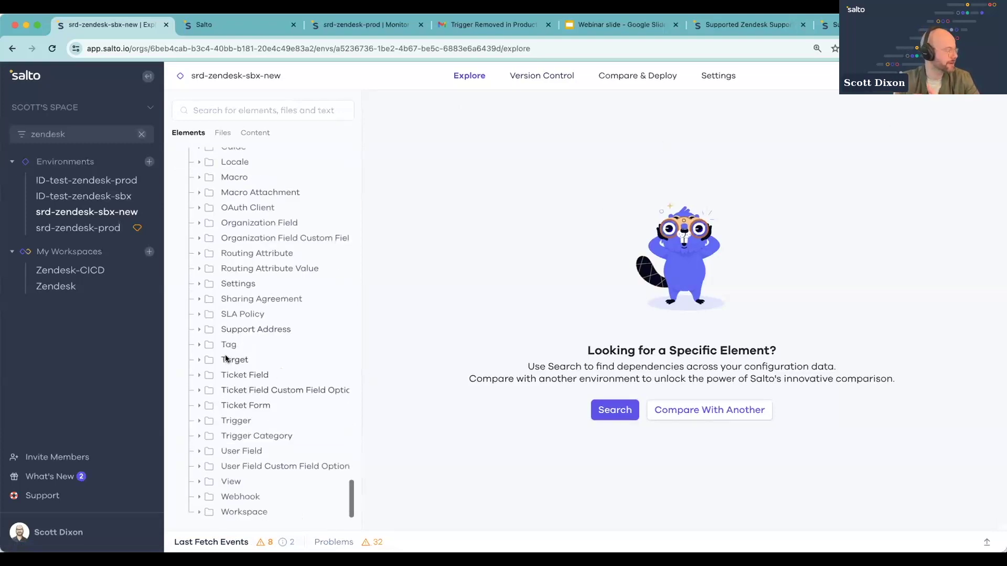
{"action": "left_click", "coordinate": [236, 420]}
{"action": "scroll", "coordinate": [237, 423], "scroll_direction": "down", "scroll_amount": 3}
{"action": "scroll", "coordinate": [237, 422], "scroll_direction": "down", "scroll_amount": 7}
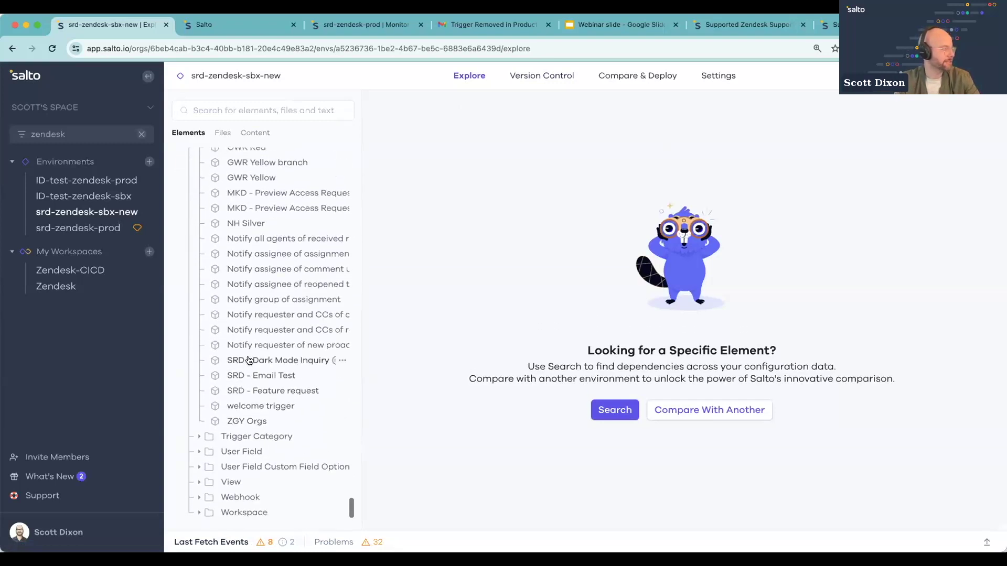
{"action": "left_click", "coordinate": [249, 361]}
Review the trigger's dependencies, and examine where its SRD-Early Product Access Type ticket field is used
{"action": "scroll", "coordinate": [600, 251], "scroll_direction": "down", "scroll_amount": 1}
{"action": "scroll", "coordinate": [600, 251], "scroll_direction": "down", "scroll_amount": 10}
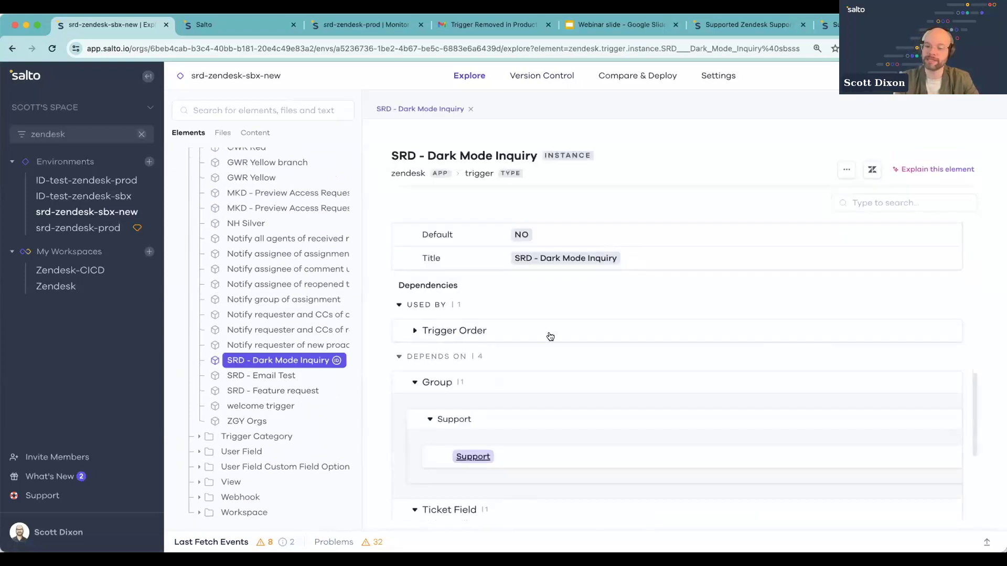
{"action": "scroll", "coordinate": [545, 346], "scroll_direction": "down", "scroll_amount": 2}
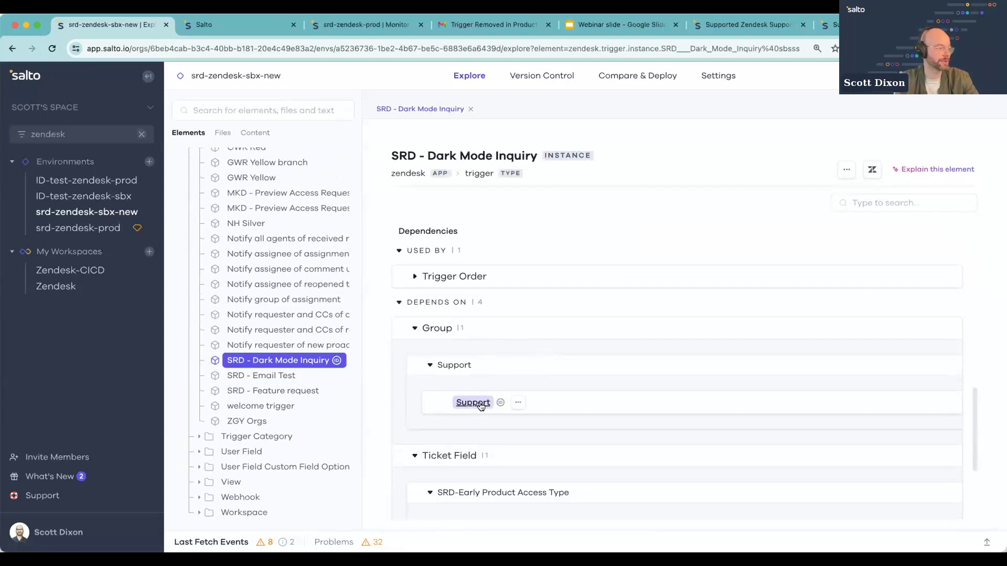
{"action": "scroll", "coordinate": [485, 414], "scroll_direction": "down", "scroll_amount": 2}
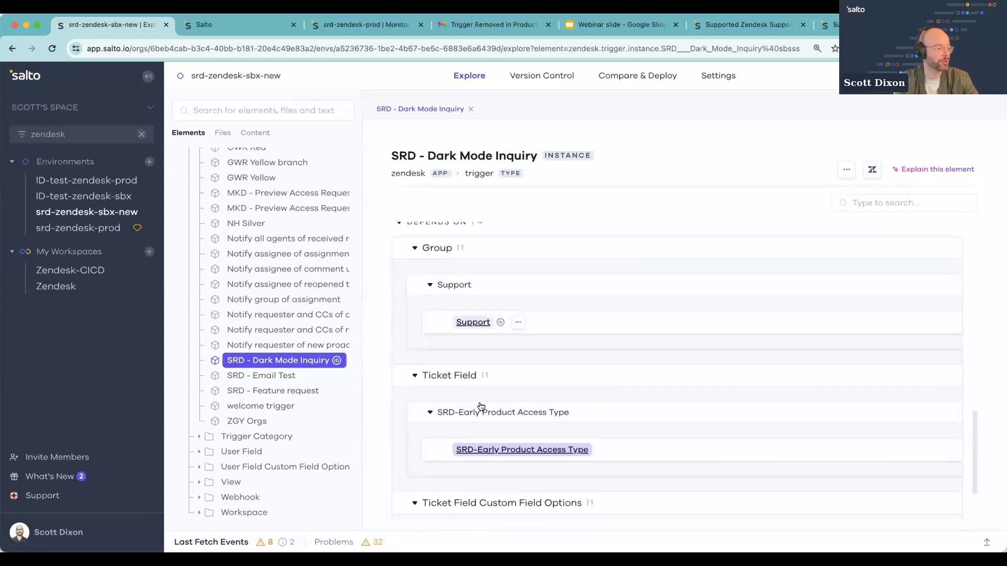
{"action": "left_click", "coordinate": [489, 450]}
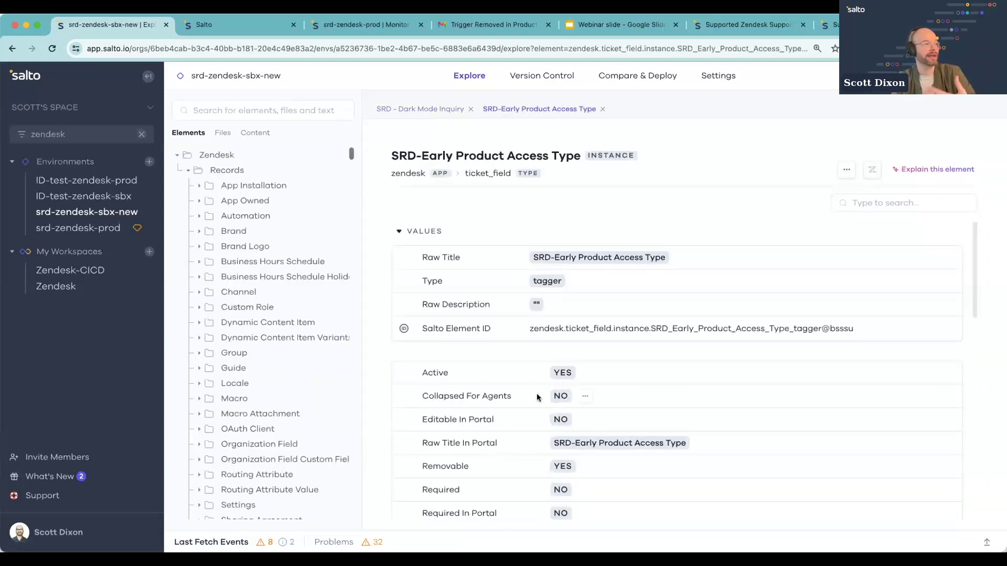
{"action": "scroll", "coordinate": [538, 398], "scroll_direction": "down", "scroll_amount": 8}
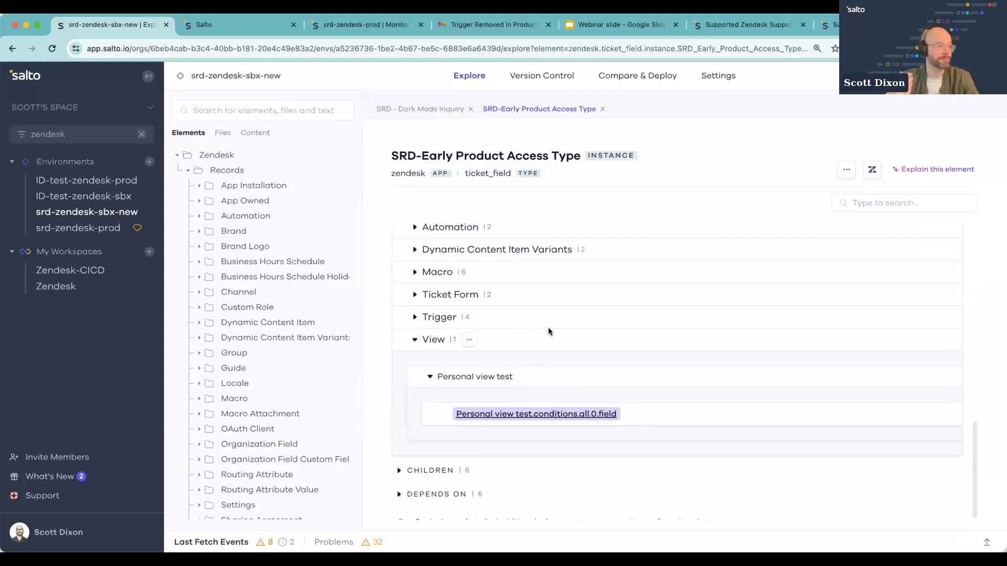
{"action": "scroll", "coordinate": [549, 328], "scroll_direction": "up", "scroll_amount": 1}
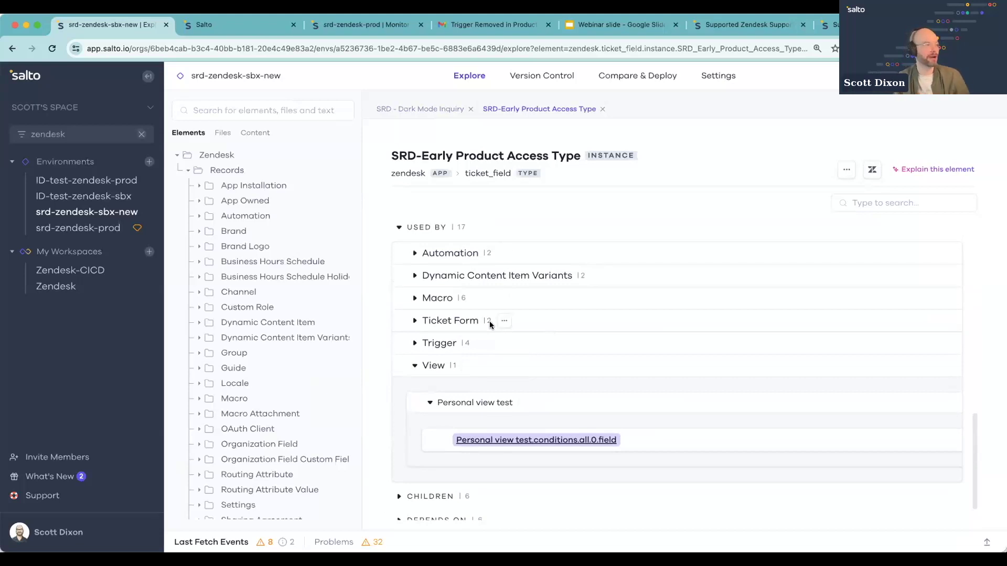
Start a new Compare & Deploy from srd-zendesk-sbx-new with srd-zendesk-prod as the target environment
{"action": "left_click", "coordinate": [634, 77]}
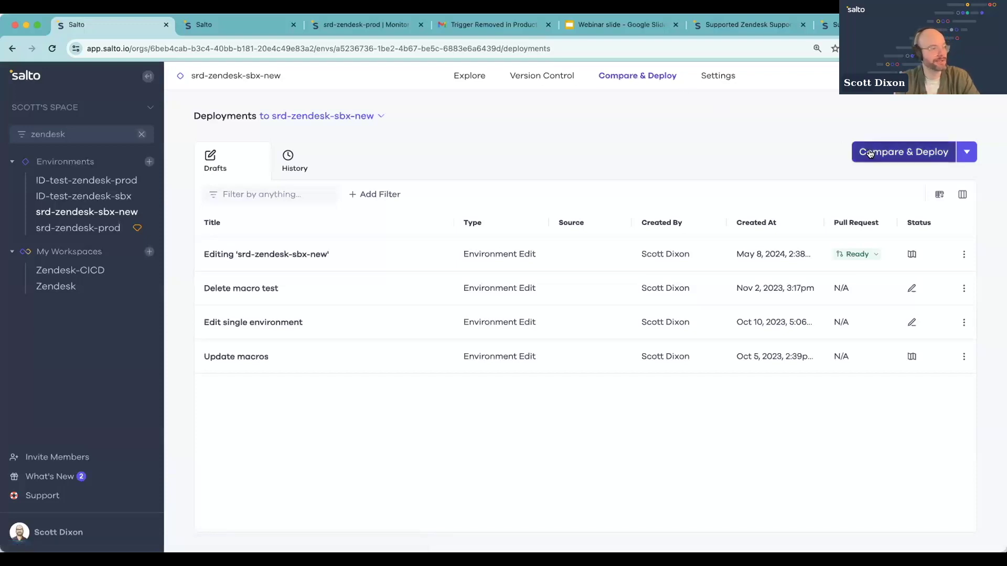
{"action": "left_click", "coordinate": [892, 153]}
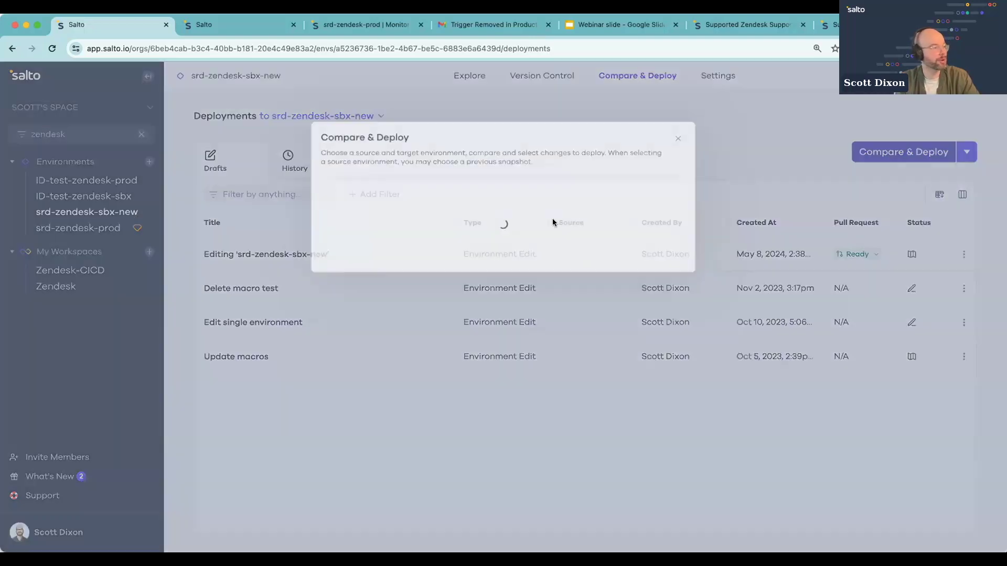
{"action": "left_click", "coordinate": [631, 284]}
{"action": "left_click", "coordinate": [515, 313]}
{"action": "type", "text": "srd"}
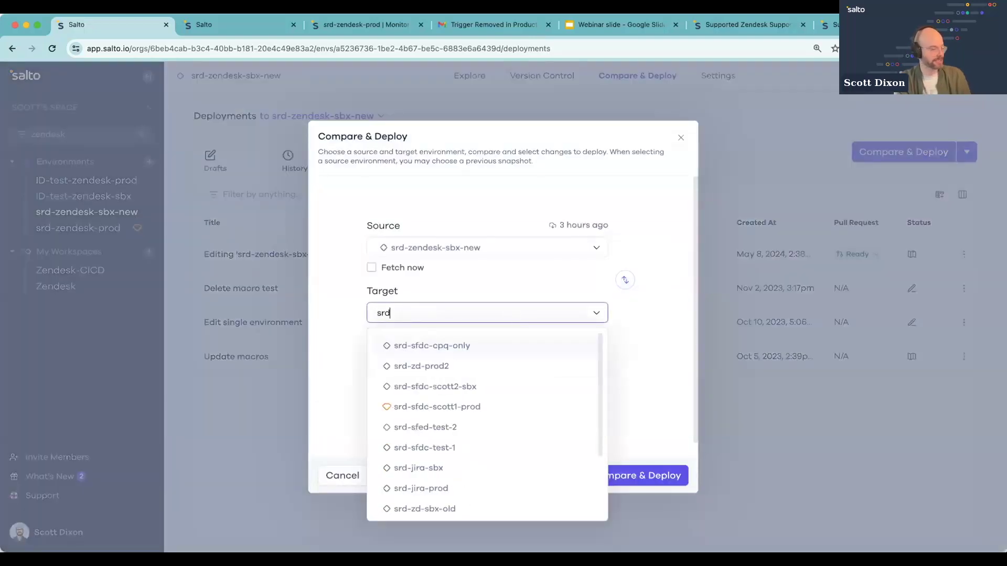
{"action": "type", "text": "-zend"}
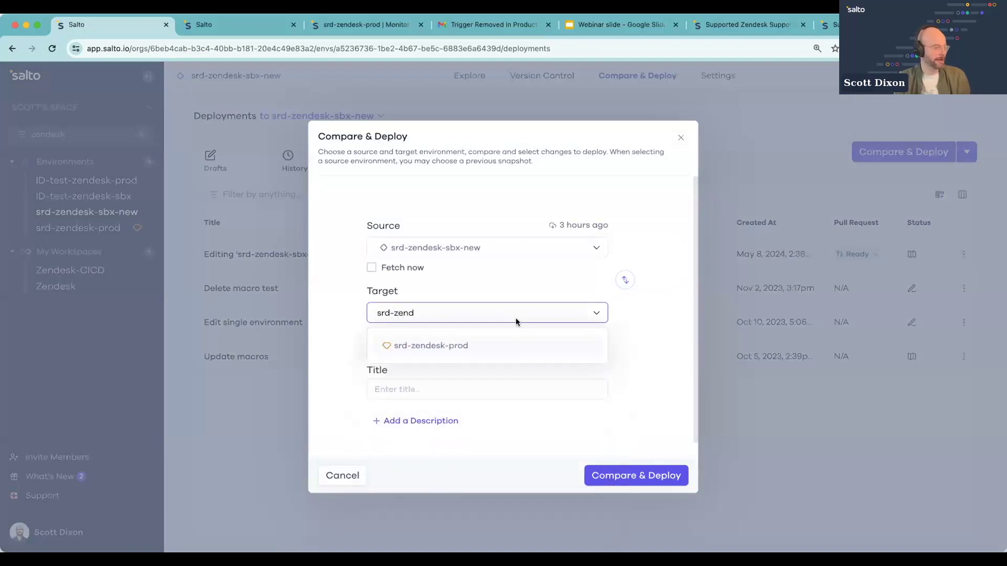
{"action": "left_click", "coordinate": [517, 350]}
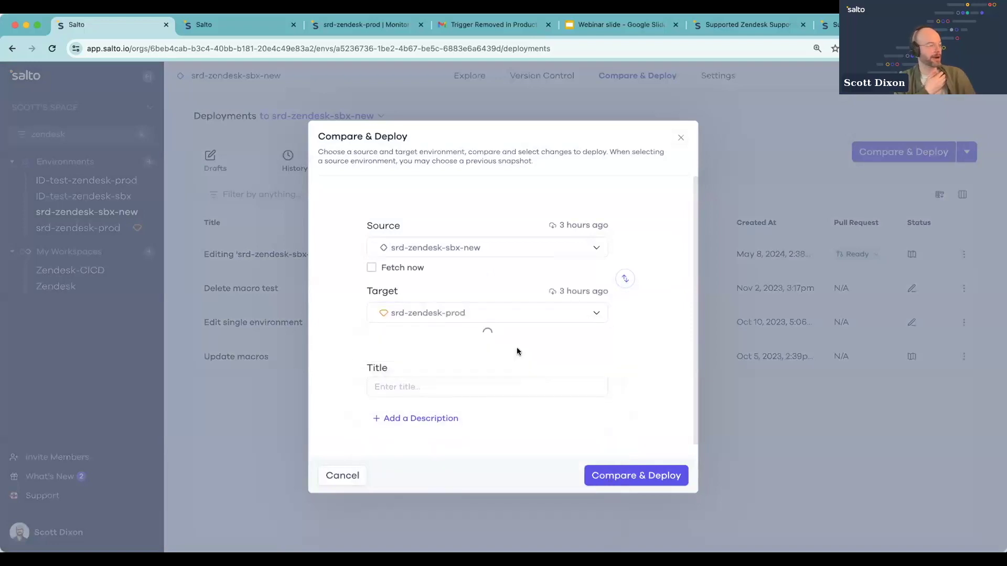
Title the deployment "Update macro" and run the comparison
{"action": "left_click", "coordinate": [496, 389]}
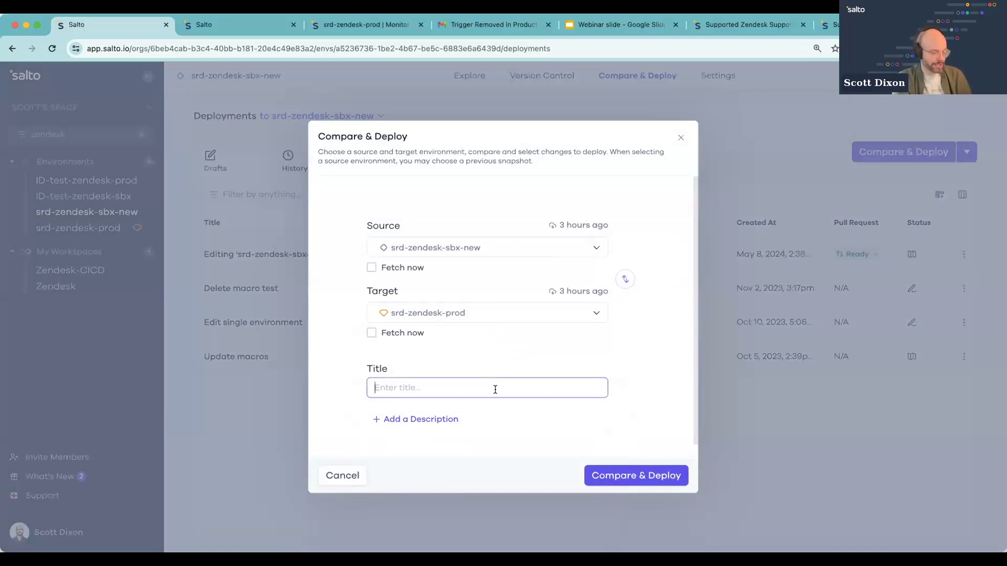
{"action": "type", "text": "Update macro"}
{"action": "left_click", "coordinate": [625, 482]}
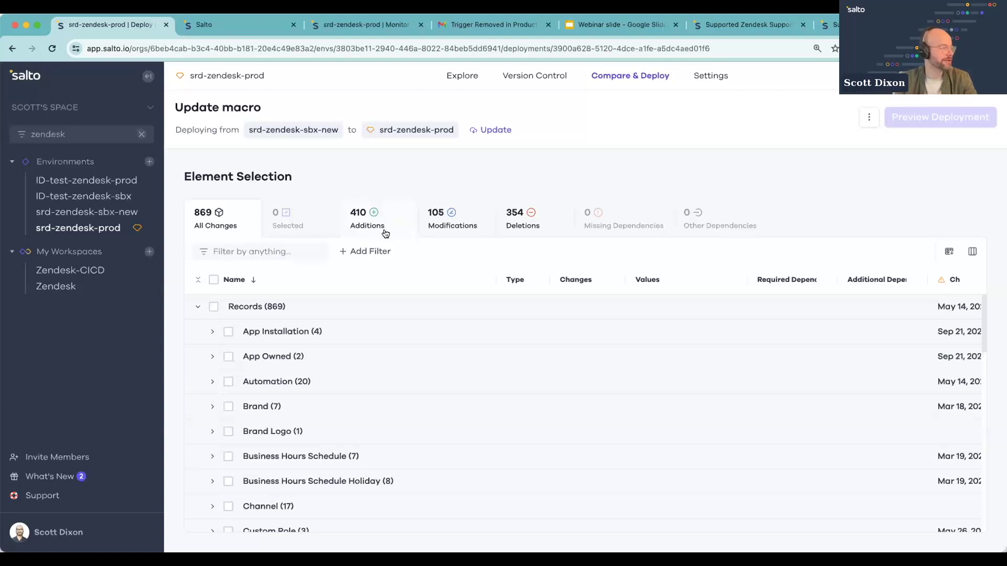
Review the comparison's additions and deletions, and narrow the element list to modifications
{"action": "left_click", "coordinate": [394, 216]}
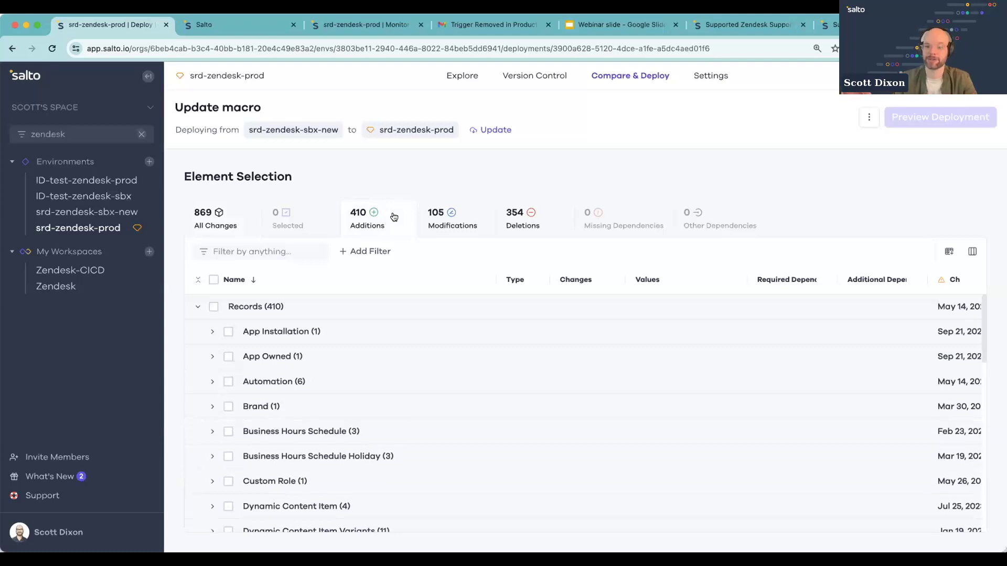
{"action": "left_click", "coordinate": [520, 227]}
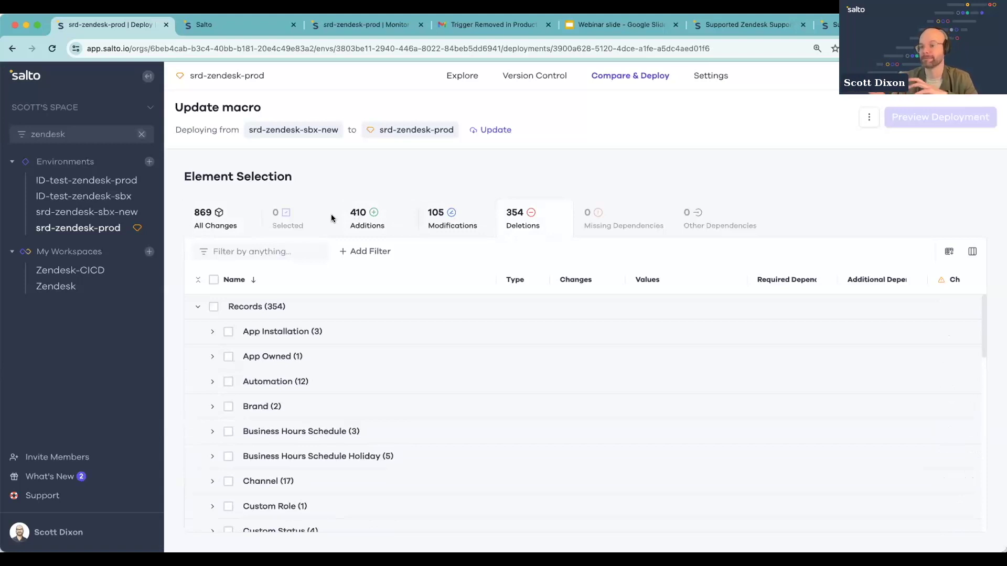
{"action": "left_click", "coordinate": [449, 226]}
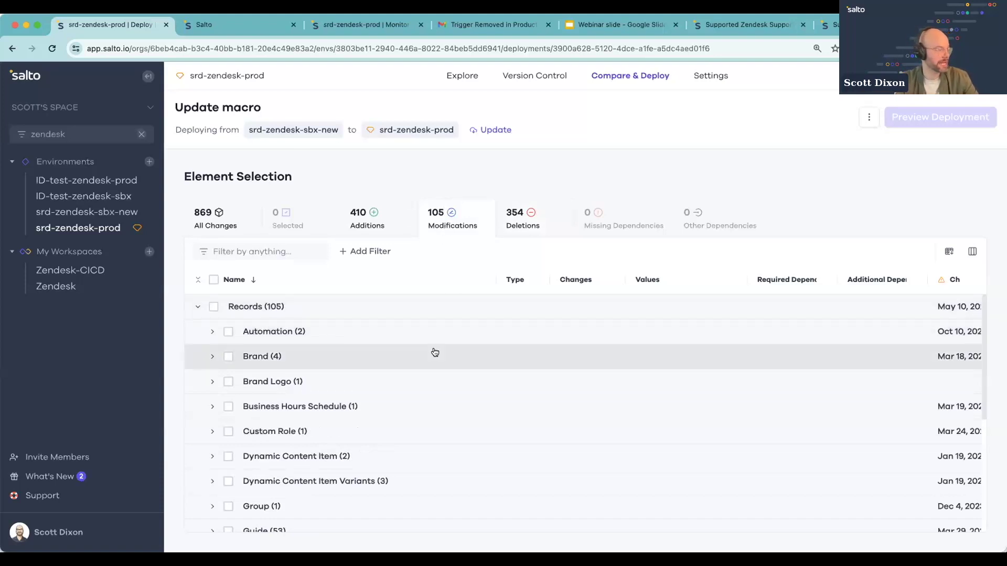
Expand the modified macros and open the details of SRD - Access request::Dark Mode
{"action": "scroll", "coordinate": [434, 351], "scroll_direction": "down", "scroll_amount": 3}
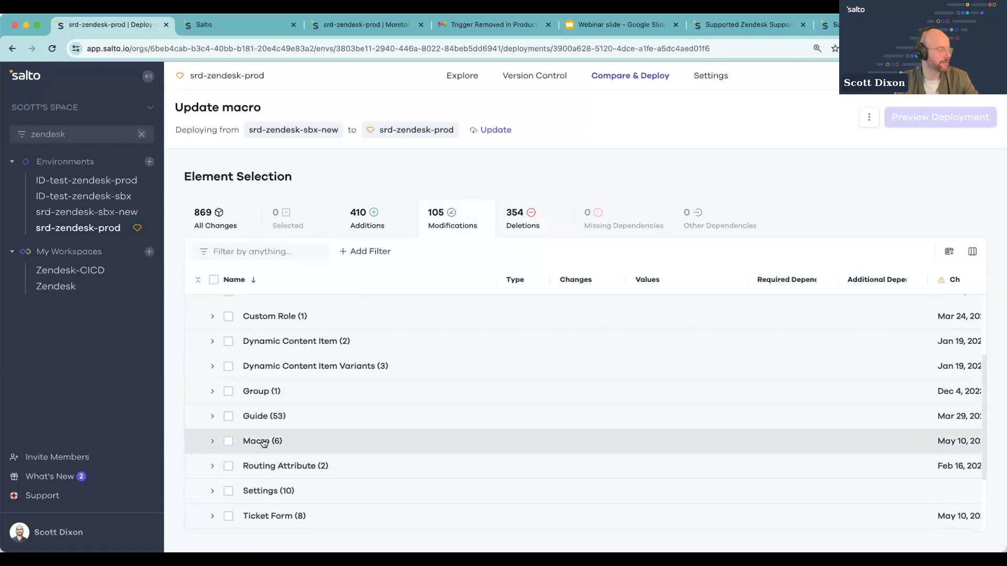
{"action": "left_click", "coordinate": [333, 441]}
{"action": "scroll", "coordinate": [367, 430], "scroll_direction": "down", "scroll_amount": 3}
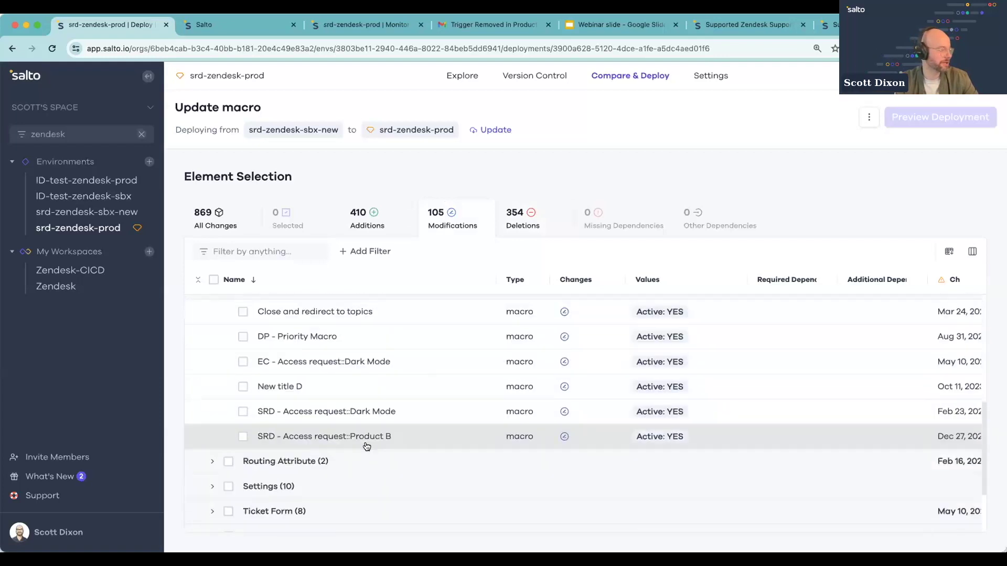
{"action": "left_click", "coordinate": [373, 398]}
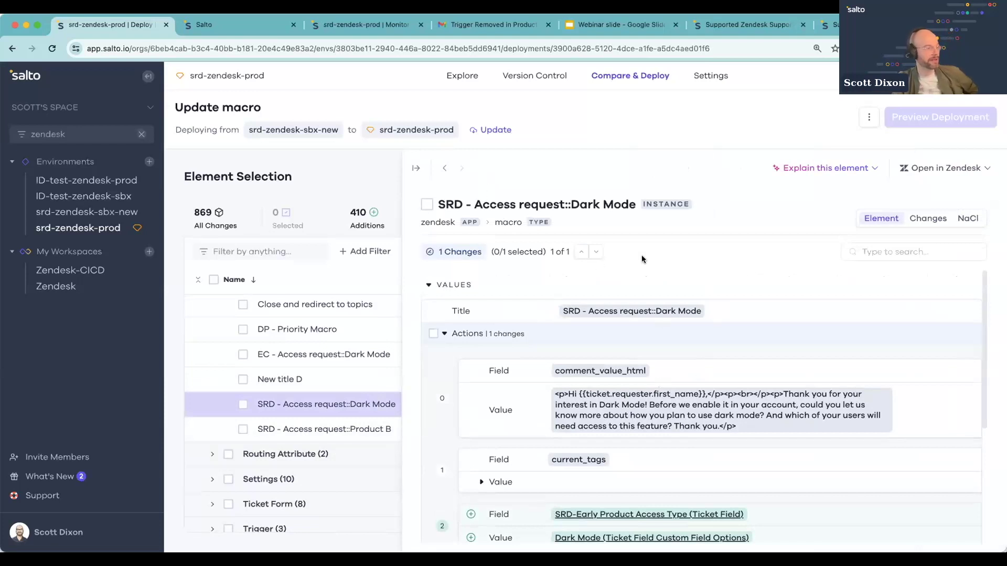
Examine the macro's changed actions and the environments in which it can be opened in Zendesk
{"action": "scroll", "coordinate": [524, 357], "scroll_direction": "down", "scroll_amount": 2}
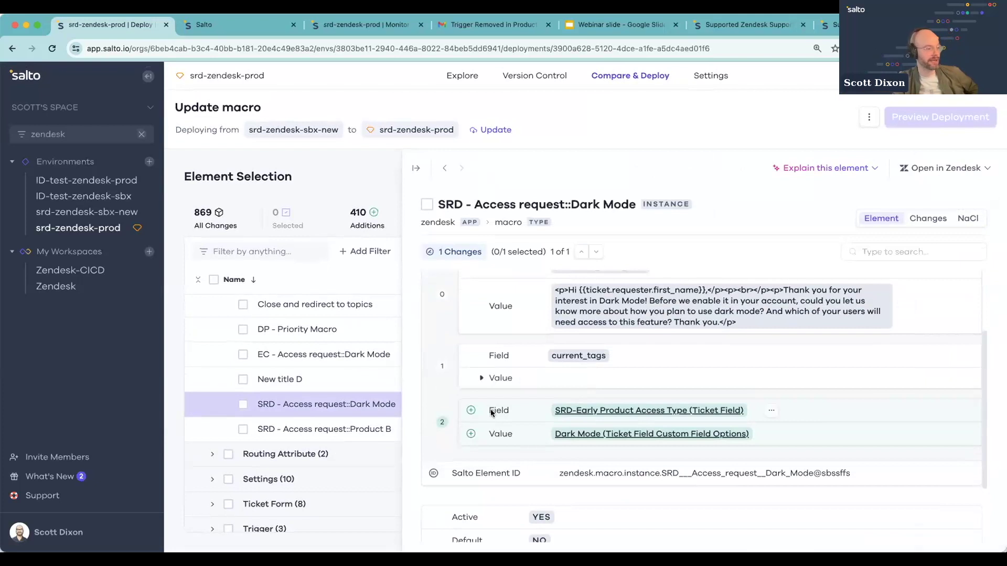
{"action": "scroll", "coordinate": [518, 416], "scroll_direction": "up", "scroll_amount": 1}
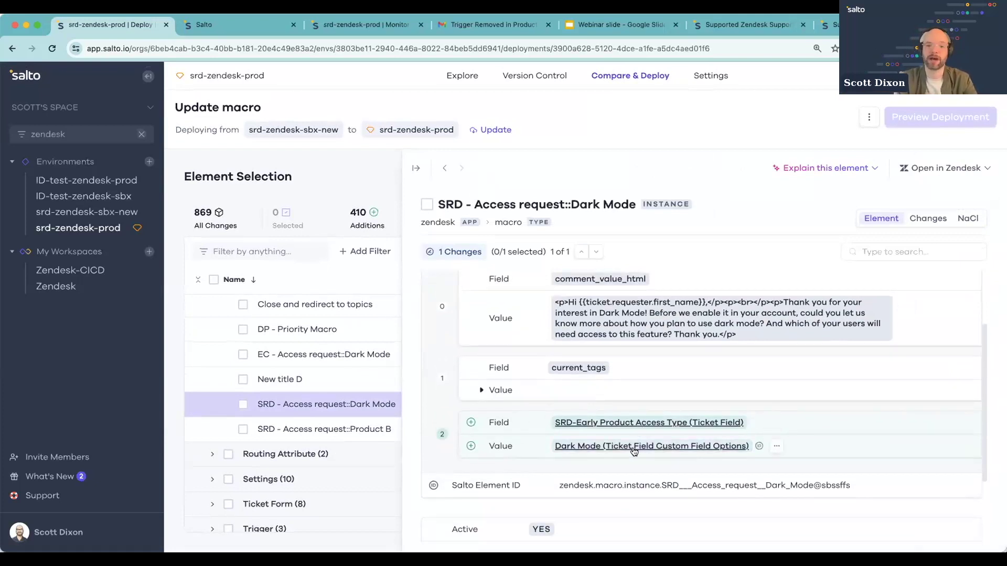
{"action": "scroll", "coordinate": [600, 396], "scroll_direction": "up", "scroll_amount": 5}
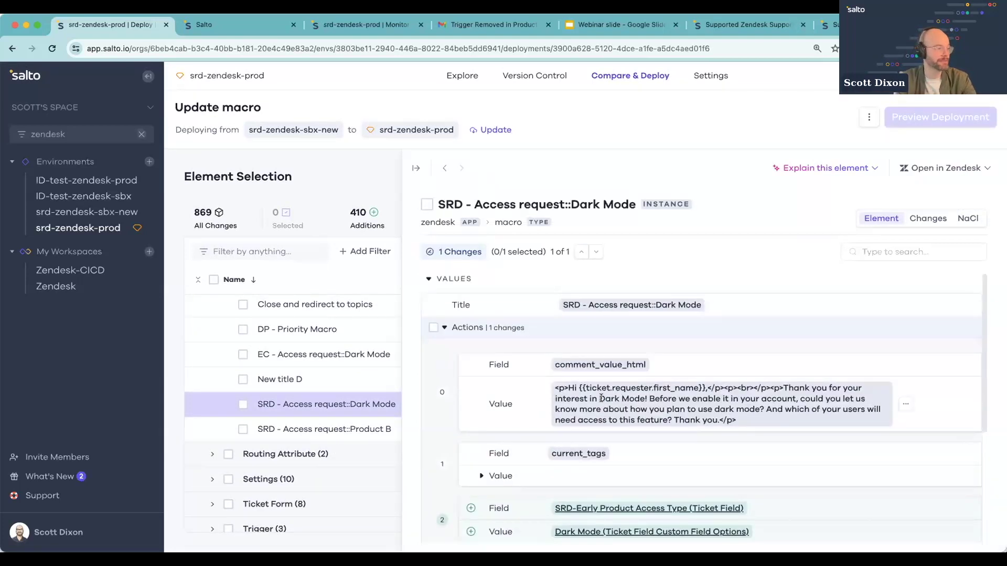
{"action": "left_click", "coordinate": [976, 174]}
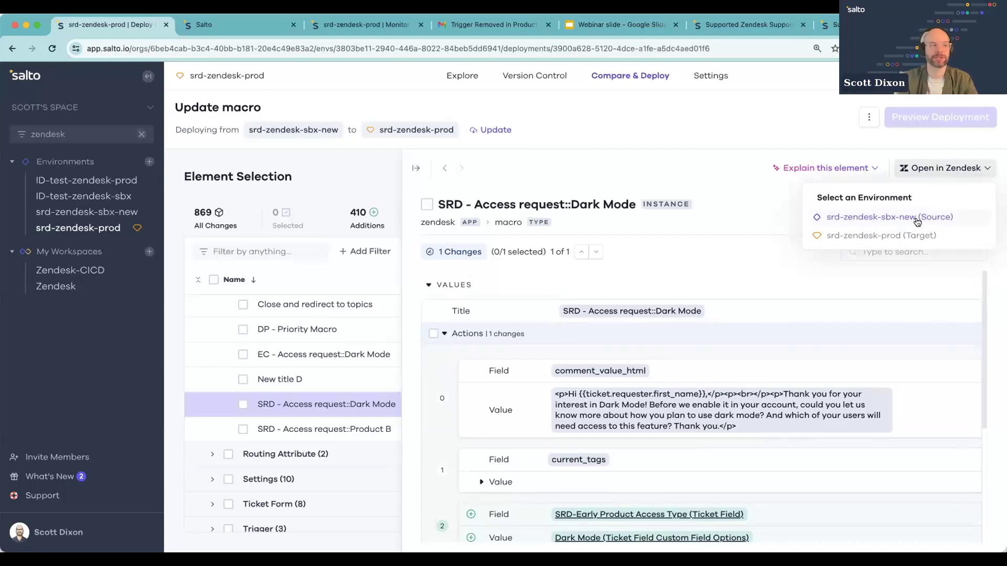
{"action": "left_click", "coordinate": [669, 181]}
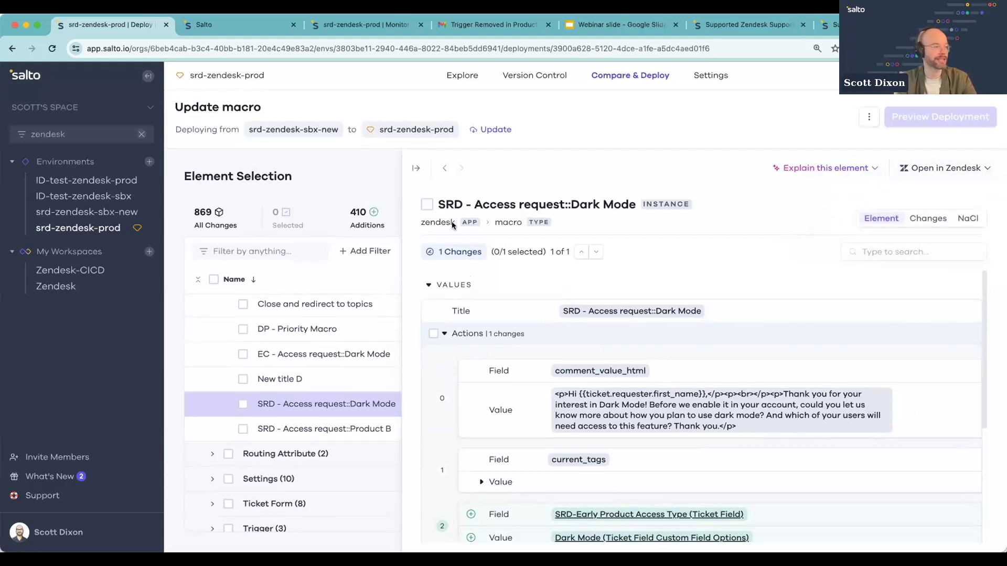
Select the SRD - Access request::Dark Mode macro for deployment together with all its required ticket field and custom field option dependencies
{"action": "left_click", "coordinate": [427, 205]}
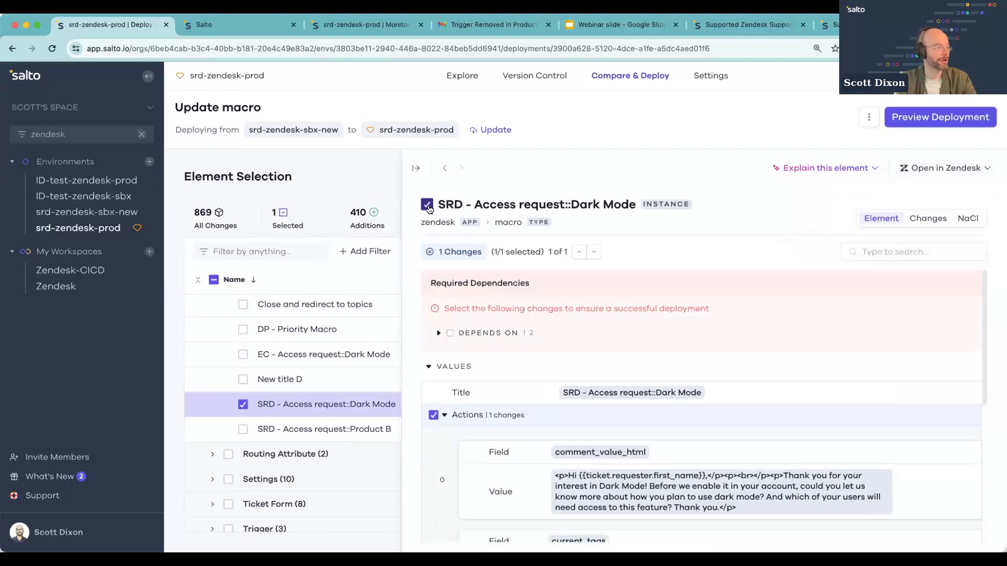
{"action": "scroll", "coordinate": [586, 402], "scroll_direction": "down", "scroll_amount": 4}
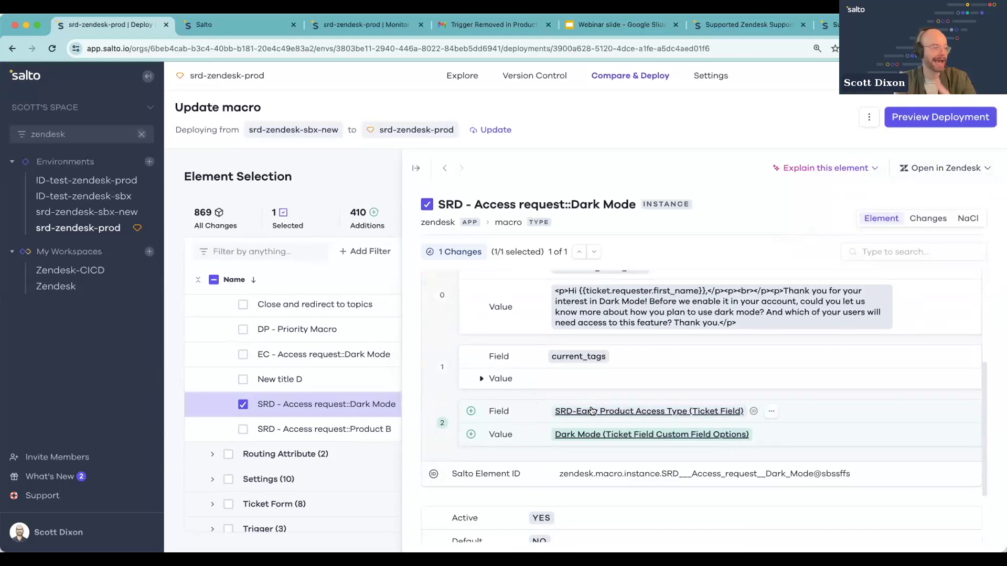
{"action": "scroll", "coordinate": [591, 411], "scroll_direction": "up", "scroll_amount": 5}
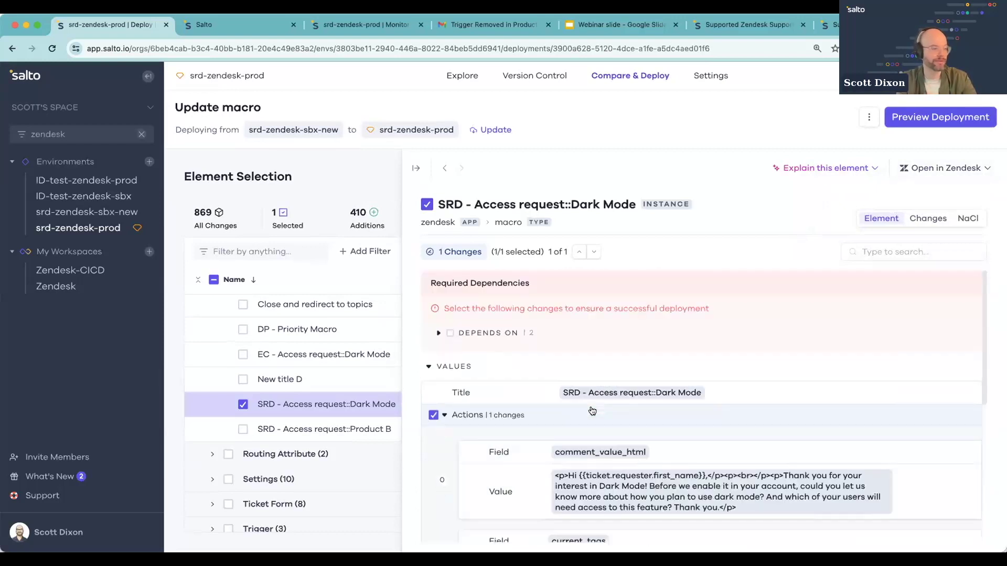
{"action": "left_click", "coordinate": [522, 335]}
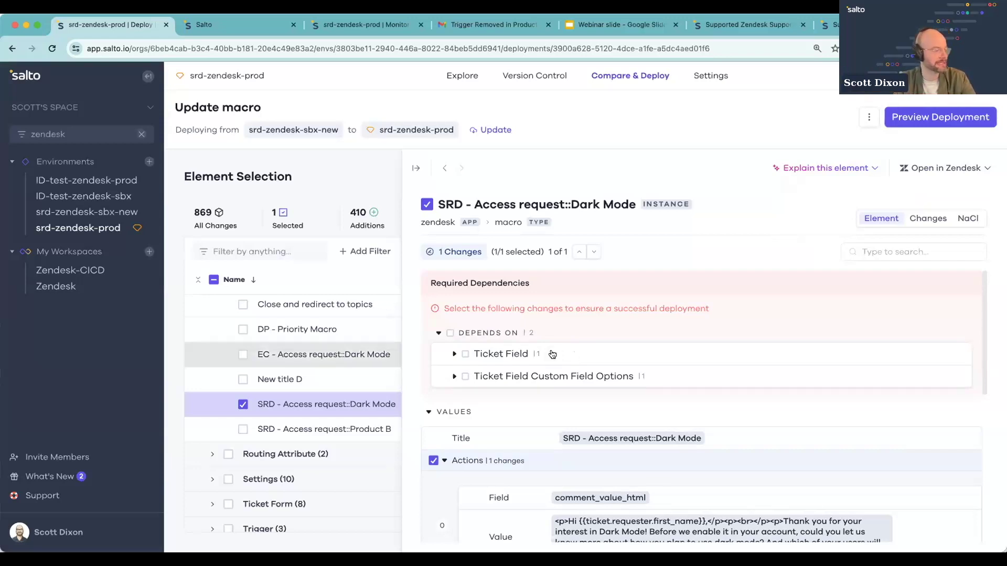
{"action": "left_click", "coordinate": [454, 354]}
{"action": "left_click", "coordinate": [448, 334]}
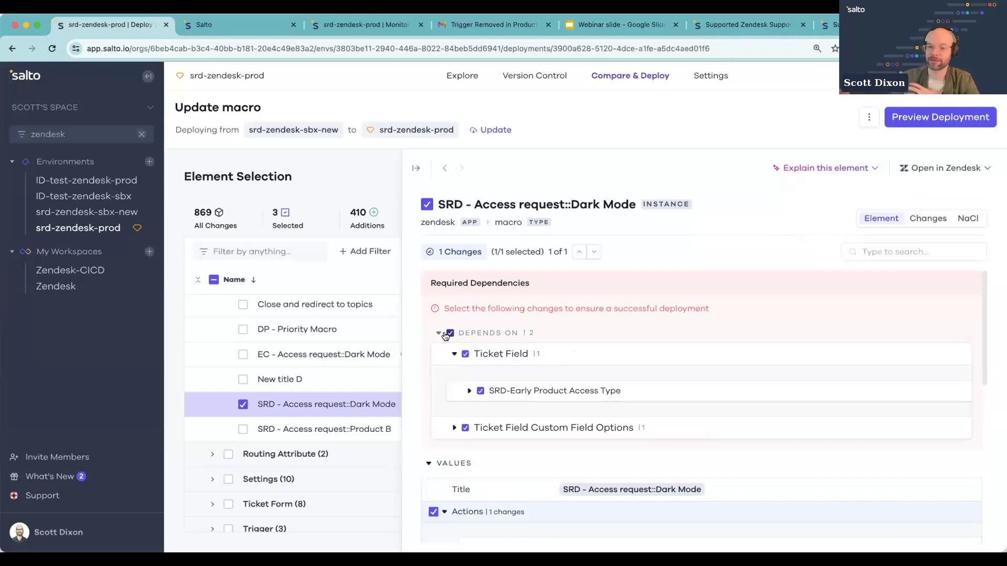
Close the macro's details and add all missing ticket field custom field option dependencies to the deployment
{"action": "left_click", "coordinate": [413, 167]}
{"action": "left_click", "coordinate": [607, 230]}
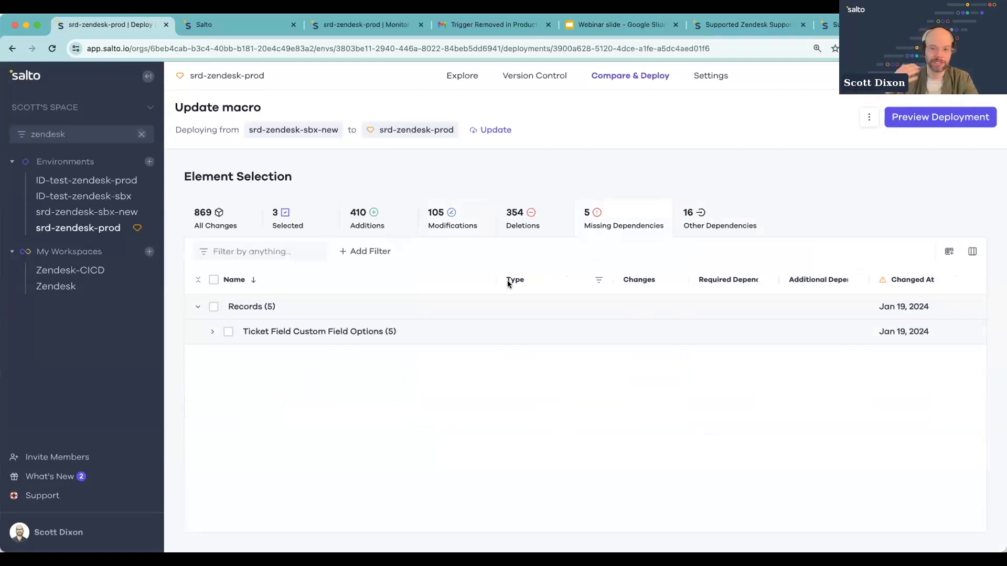
{"action": "left_click", "coordinate": [213, 307]}
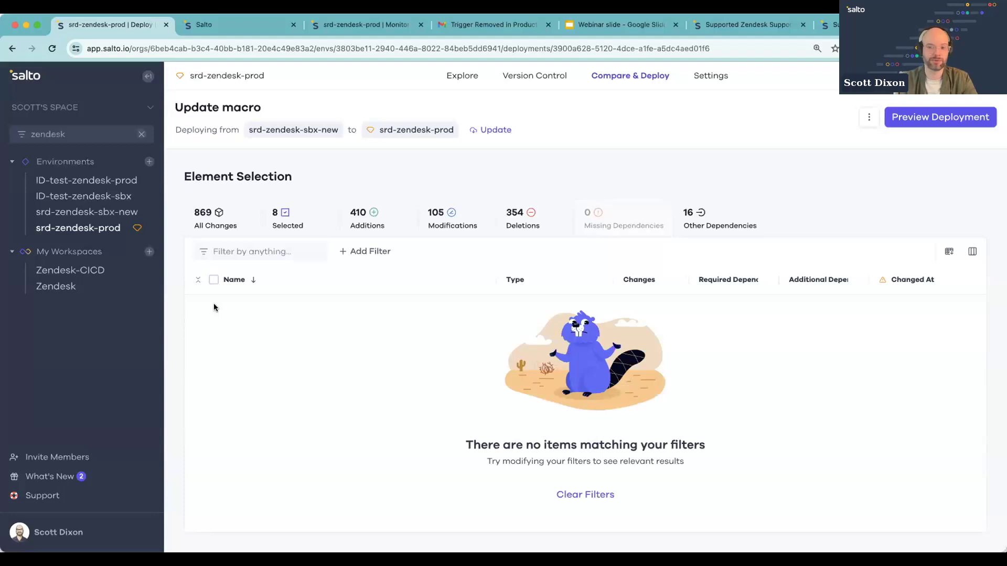
Preview the deployment of the selected macro and its dependencies, and deploy them to the sensitive srd-zendesk-prod environment
{"action": "left_click", "coordinate": [287, 217]}
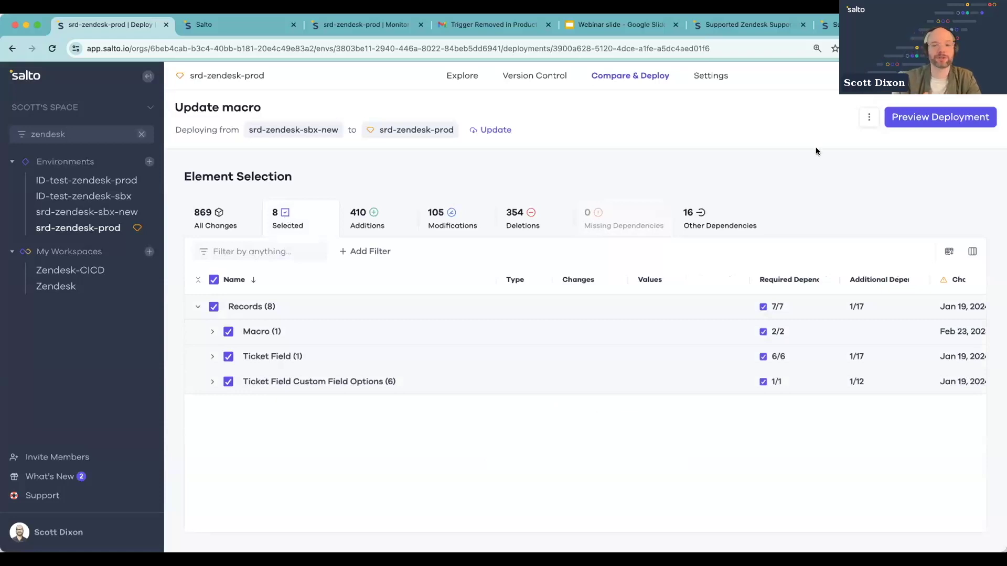
{"action": "left_click", "coordinate": [928, 123]}
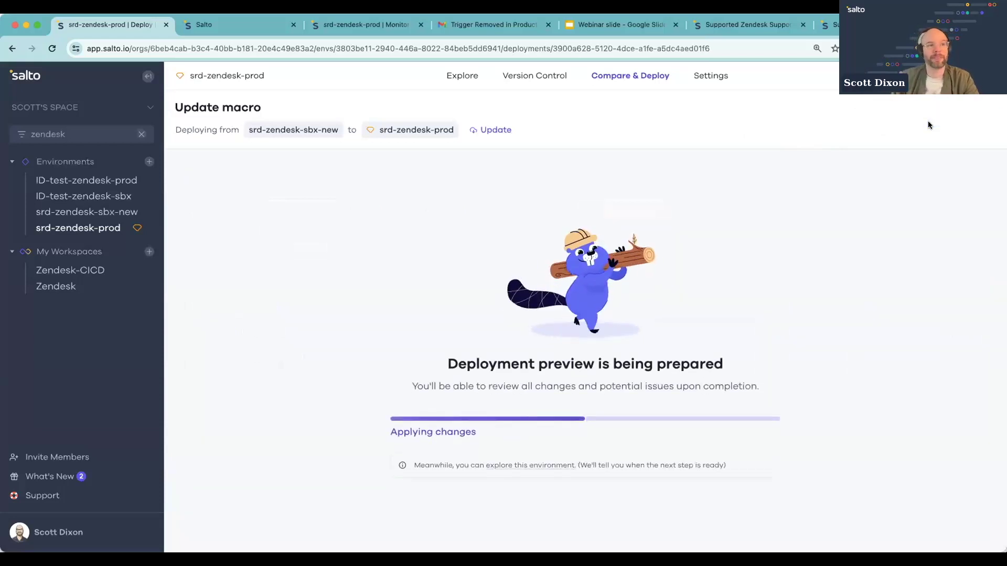
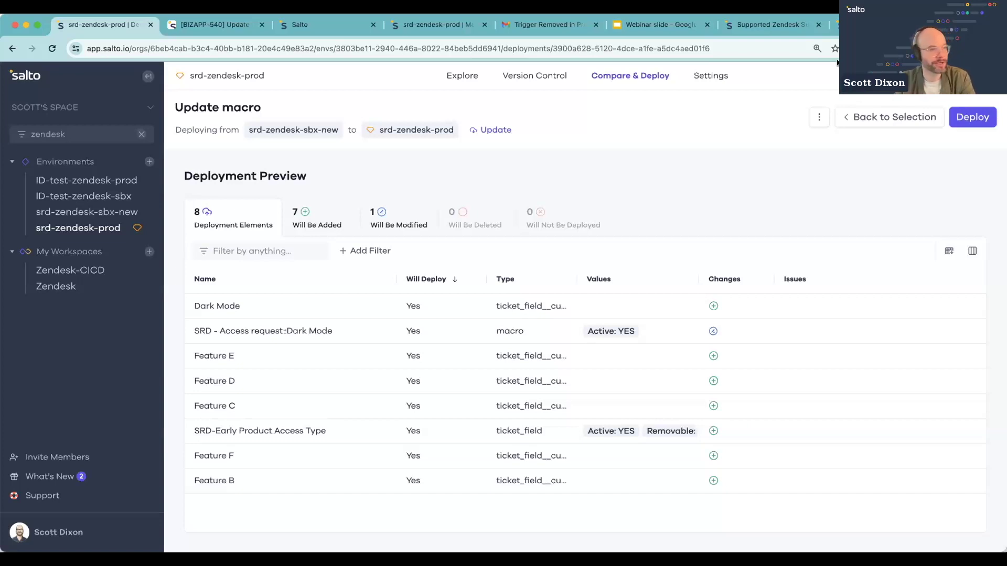
{"action": "left_click", "coordinate": [972, 117]}
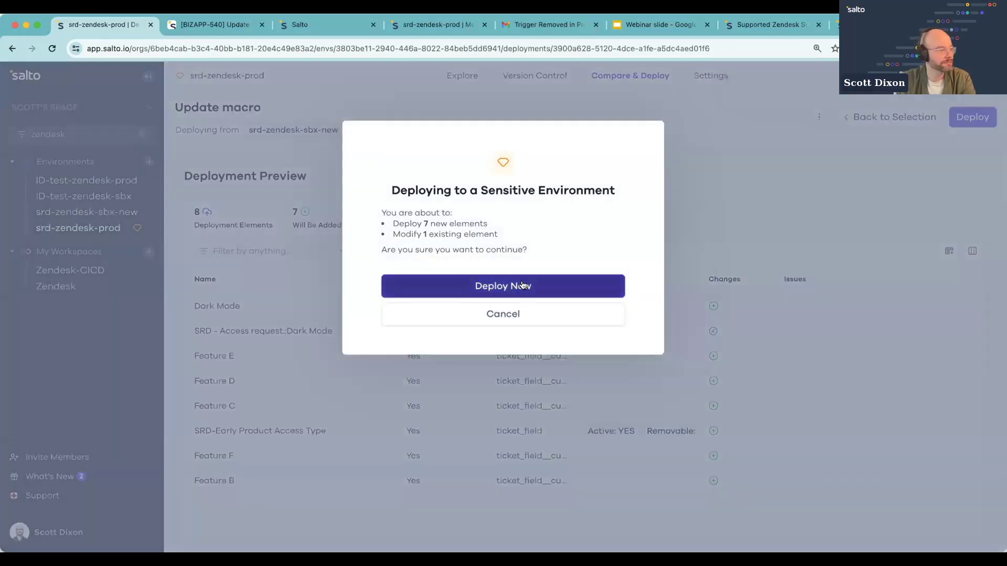
{"action": "left_click", "coordinate": [522, 283]}
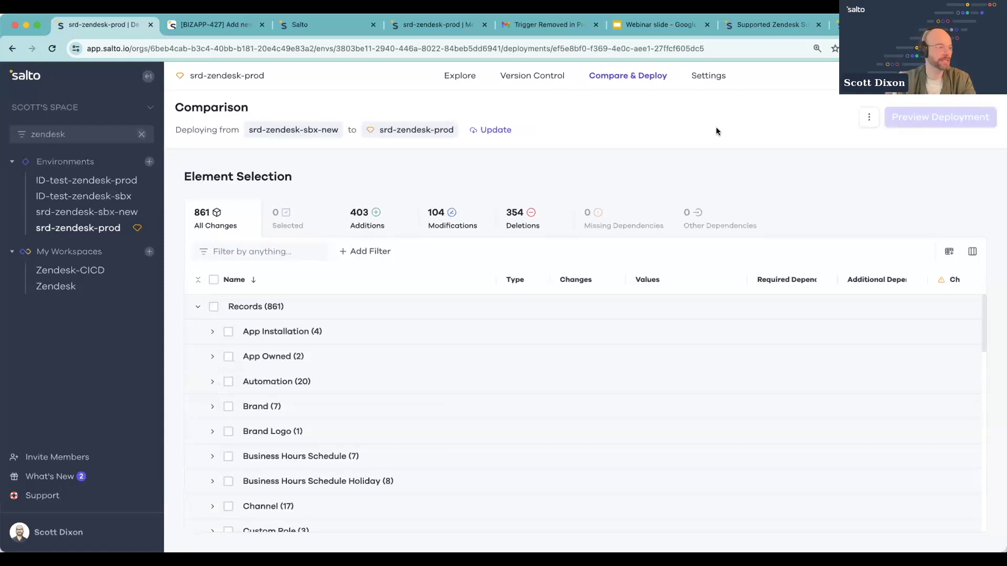
Show only the additions in the comparison between srd-zendesk-sbx-new and srd-zendesk-prod
{"action": "left_click", "coordinate": [370, 227]}
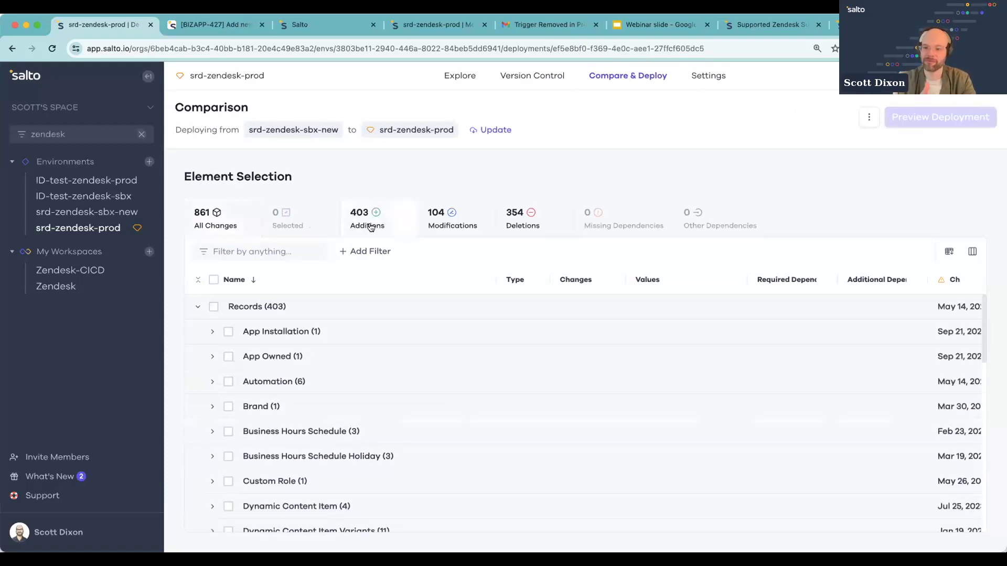
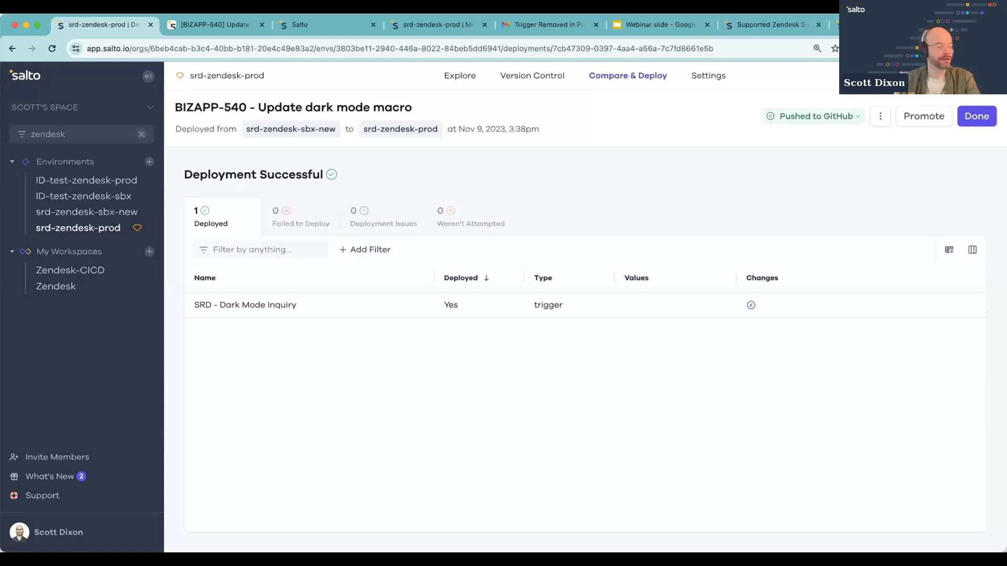
Switch to Jira issue BIZAPP-540 and review the commit linked to it in the development details
{"action": "left_click", "coordinate": [190, 27]}
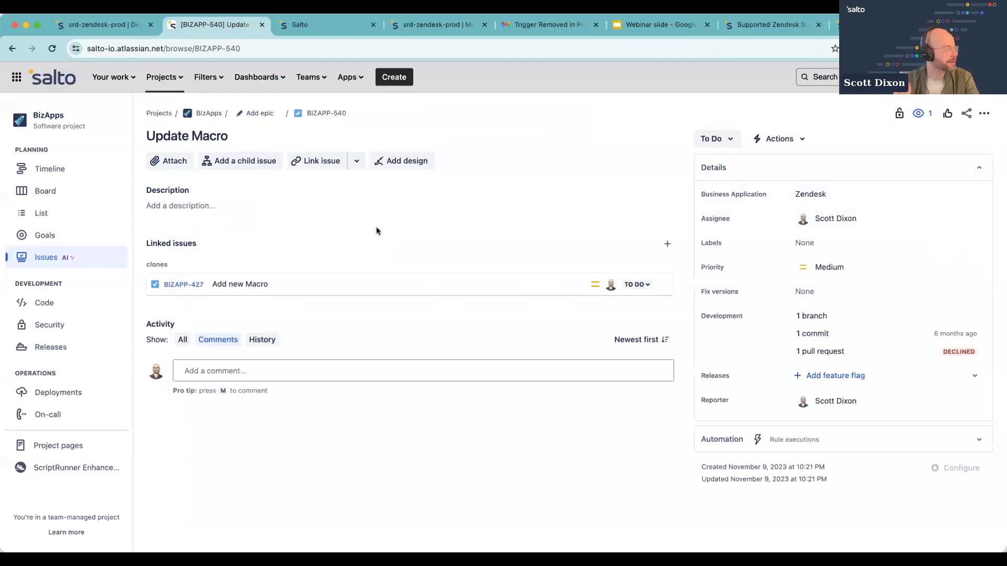
{"action": "left_click", "coordinate": [256, 46]}
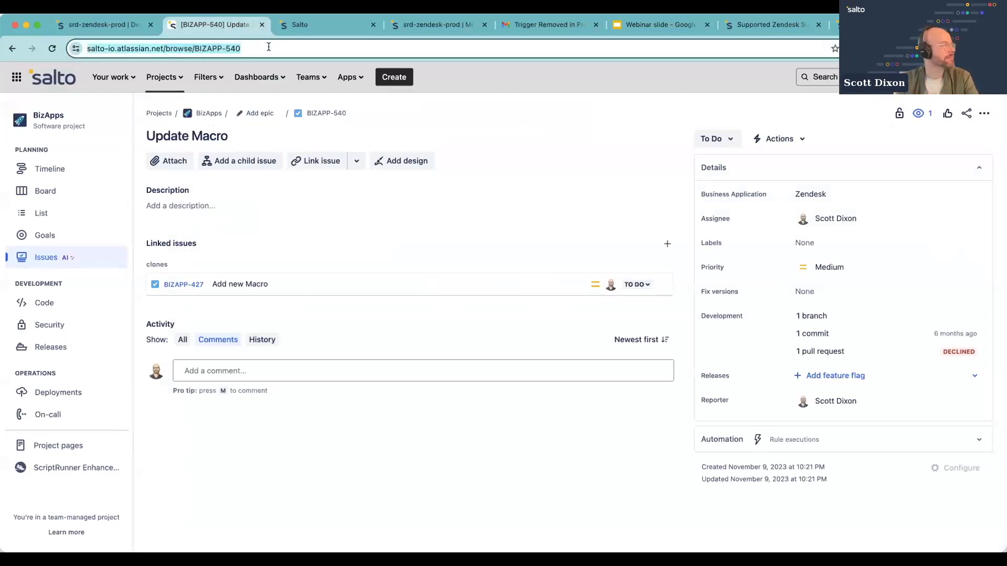
{"action": "left_click", "coordinate": [108, 23]}
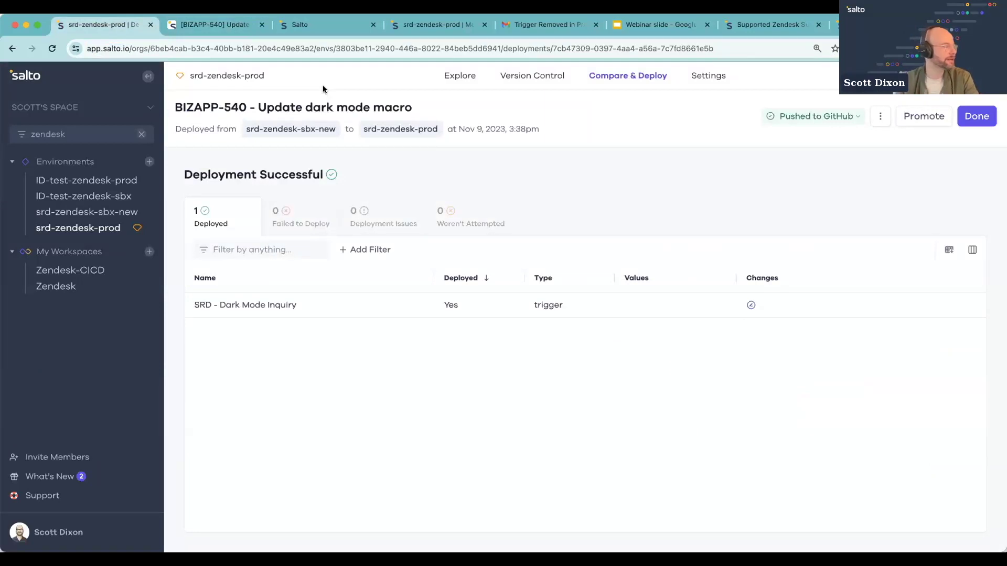
{"action": "left_click", "coordinate": [216, 25]}
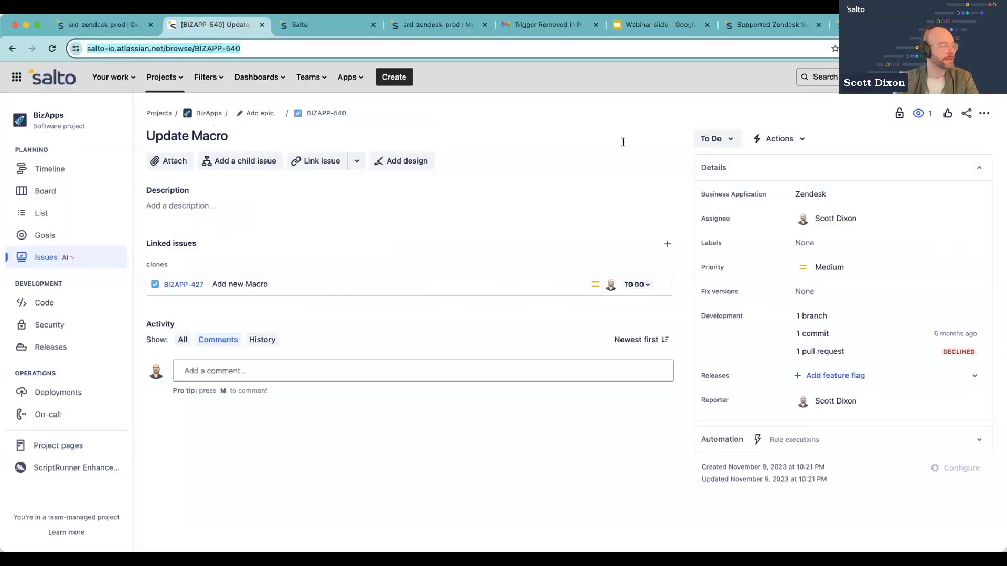
{"action": "left_click", "coordinate": [812, 333]}
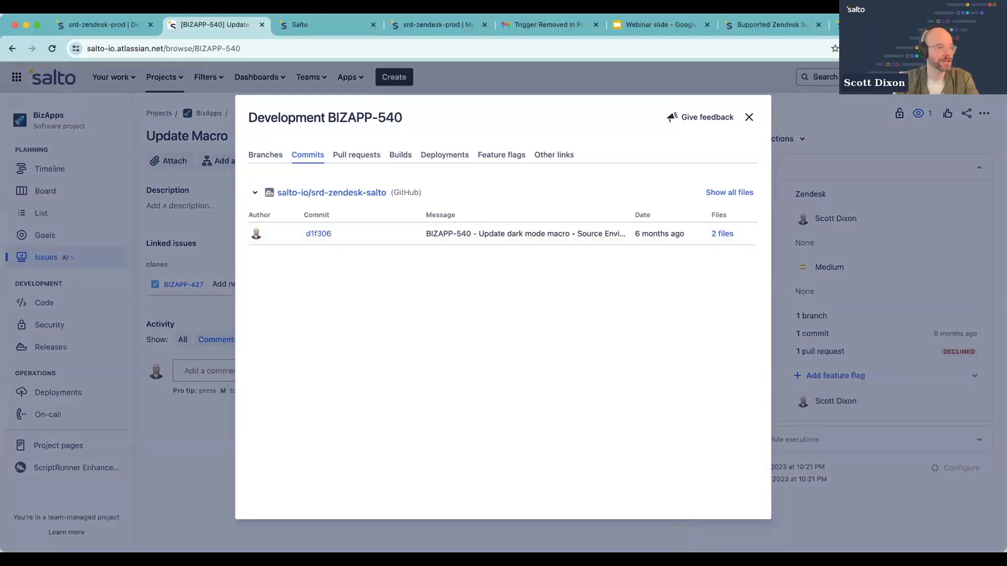
{"action": "left_click", "coordinate": [749, 117]}
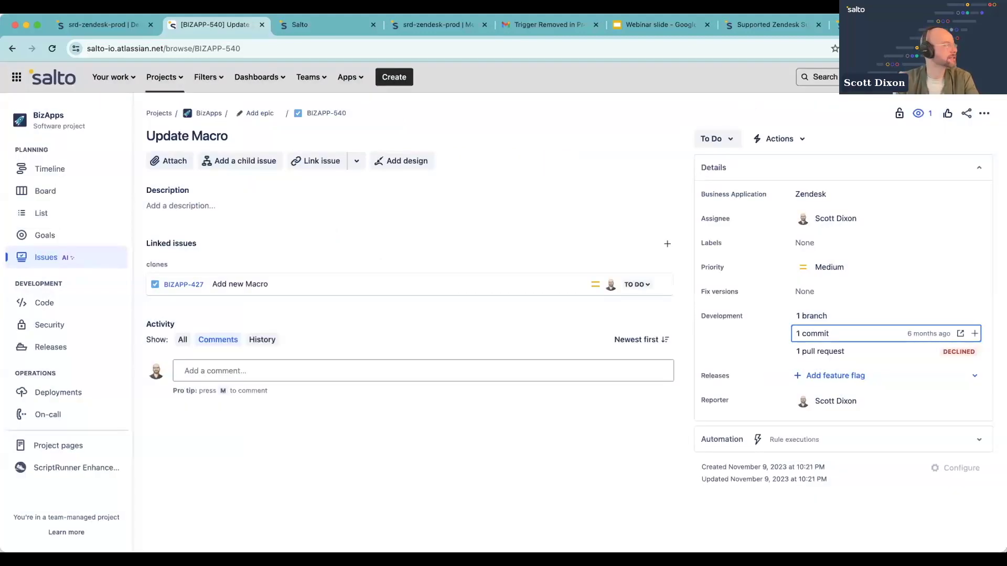
Switch back to Salto, dismiss the fetch warnings in the environment settings and open the change monitoring notifications of srd-zendesk-prod
{"action": "left_click", "coordinate": [89, 29]}
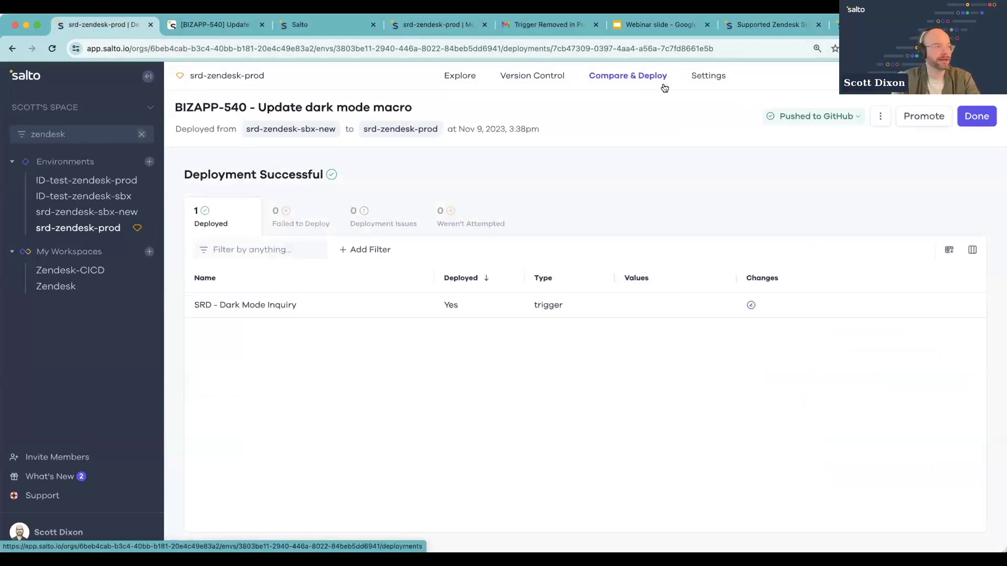
{"action": "left_click", "coordinate": [711, 84]}
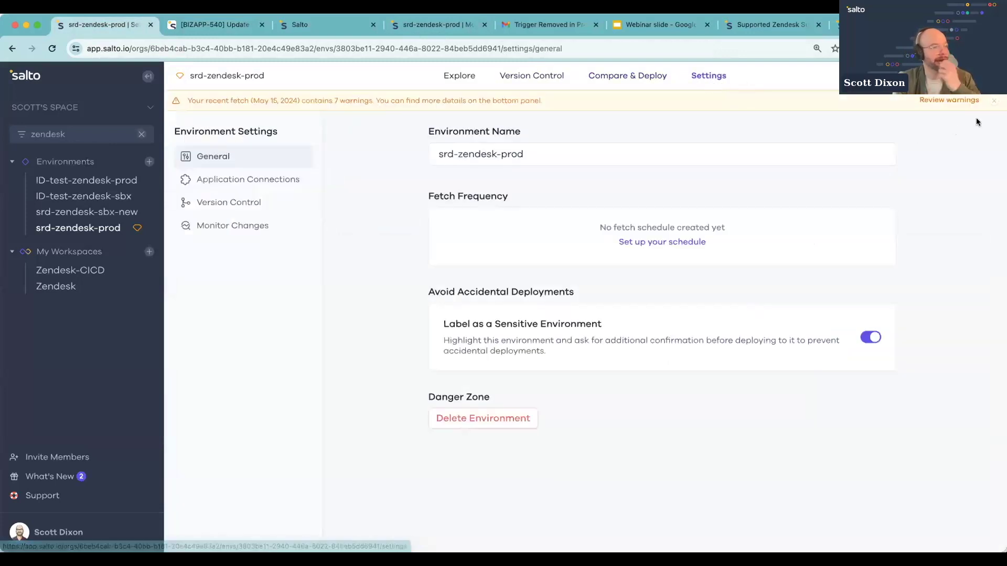
{"action": "left_click", "coordinate": [994, 101]}
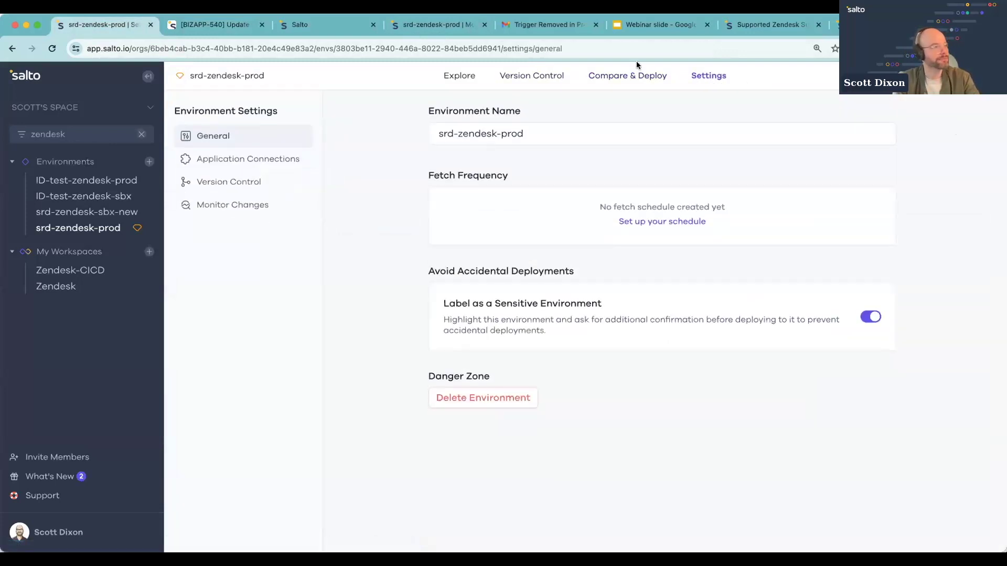
{"action": "left_click", "coordinate": [204, 216]}
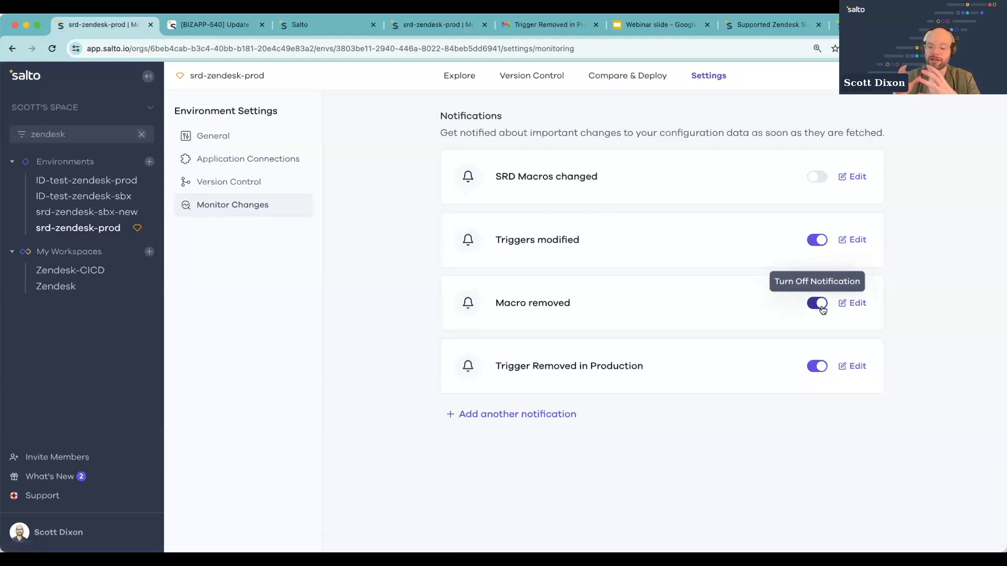
Open the Trigger Removed in Production notification for editing and examine its change type options, monitored elements and e-mail recipient
{"action": "left_click", "coordinate": [849, 366]}
{"action": "scroll", "coordinate": [686, 254], "scroll_direction": "down", "scroll_amount": 2}
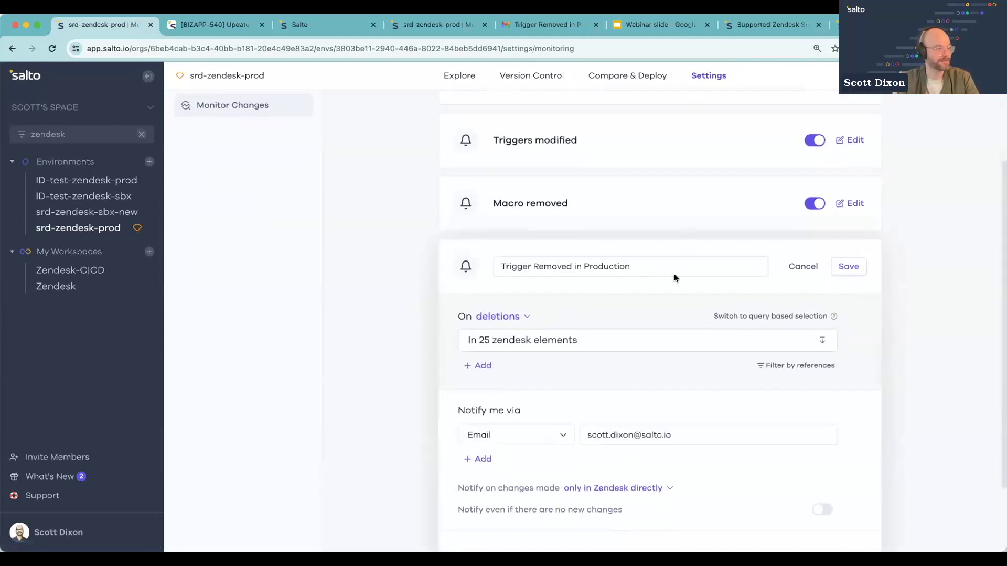
{"action": "scroll", "coordinate": [675, 278], "scroll_direction": "down", "scroll_amount": 3}
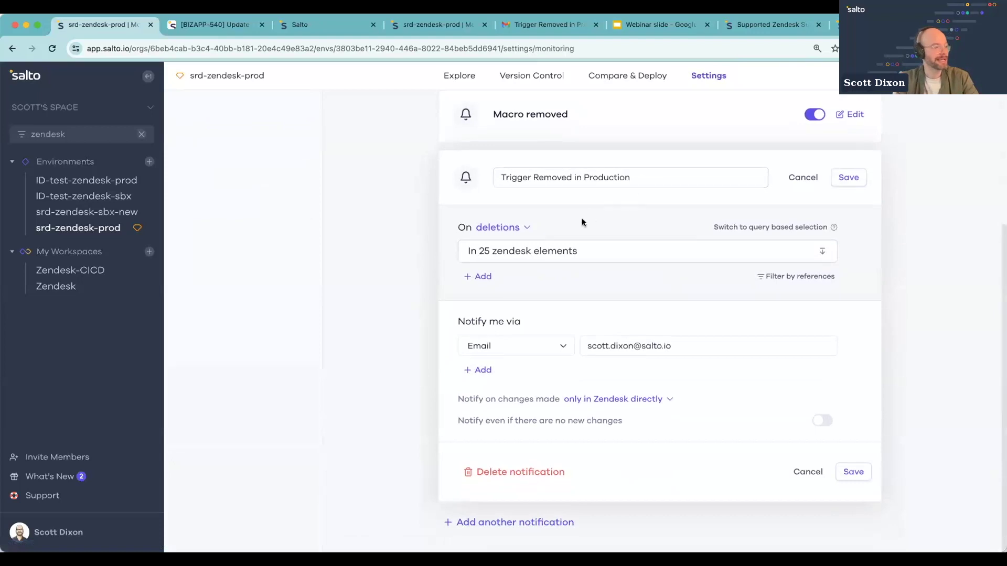
{"action": "left_click", "coordinate": [500, 228]}
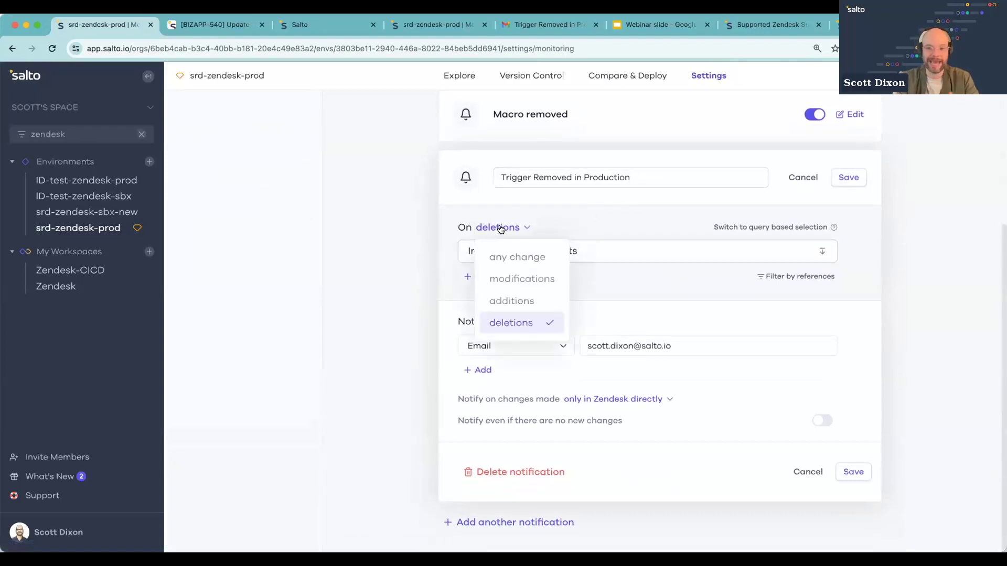
{"action": "left_click", "coordinate": [592, 231]}
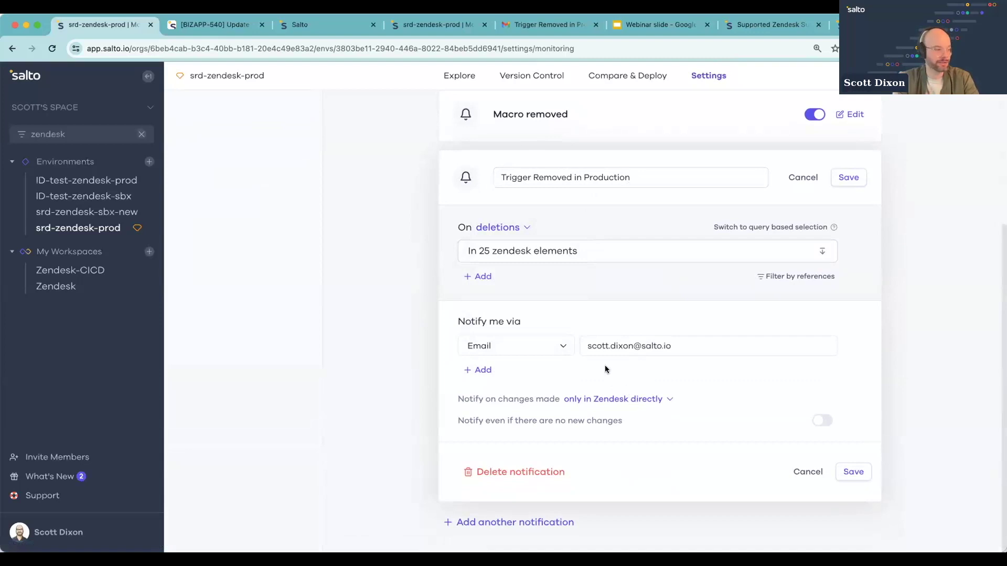
{"action": "left_click", "coordinate": [640, 346]}
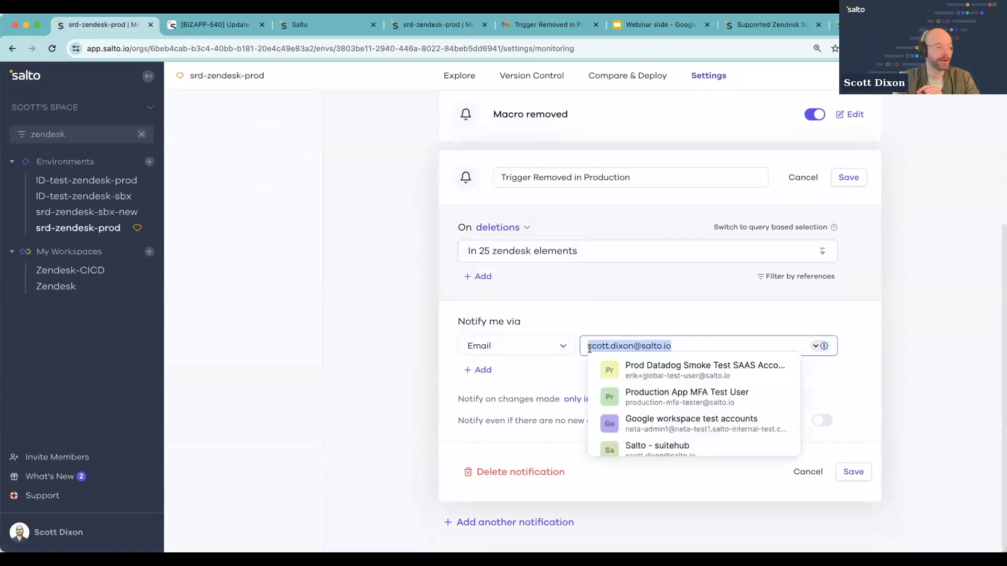
{"action": "left_click", "coordinate": [553, 364]}
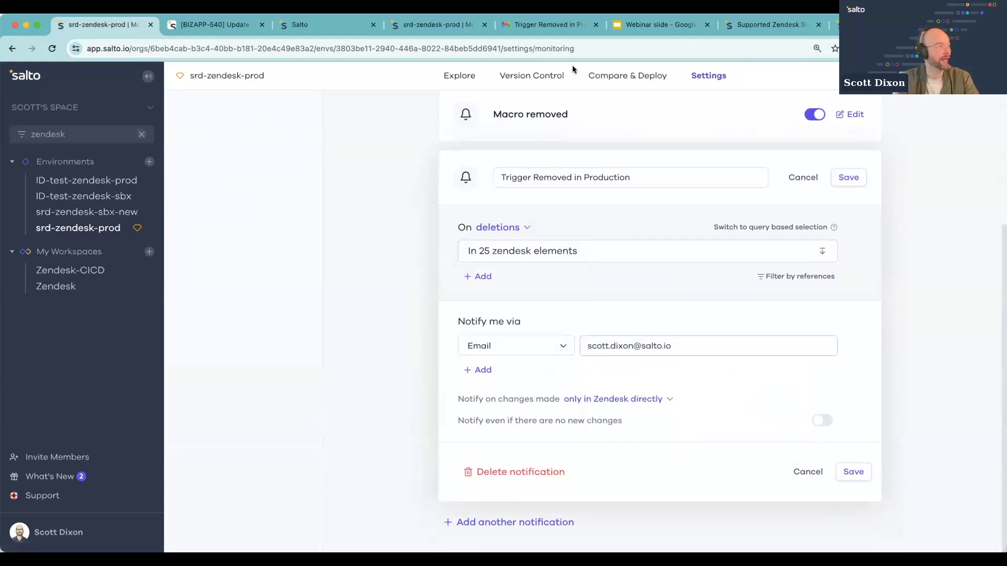
{"action": "scroll", "coordinate": [582, 341], "scroll_direction": "up", "scroll_amount": 3}
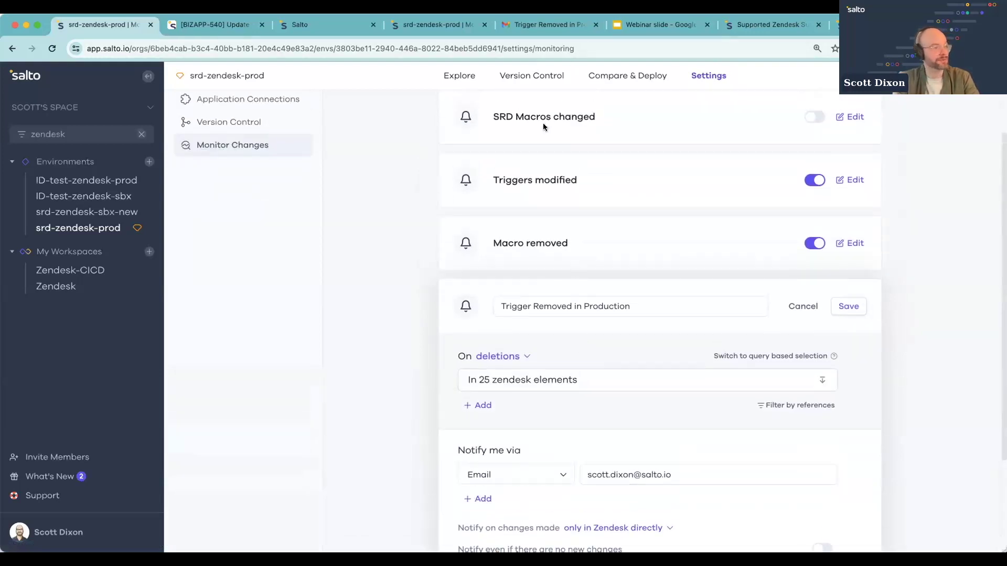
Switch to Gmail and review the Trigger Removed in Production alert, including the removed trigger and the attached detailed changes PDF
{"action": "left_click", "coordinate": [515, 26]}
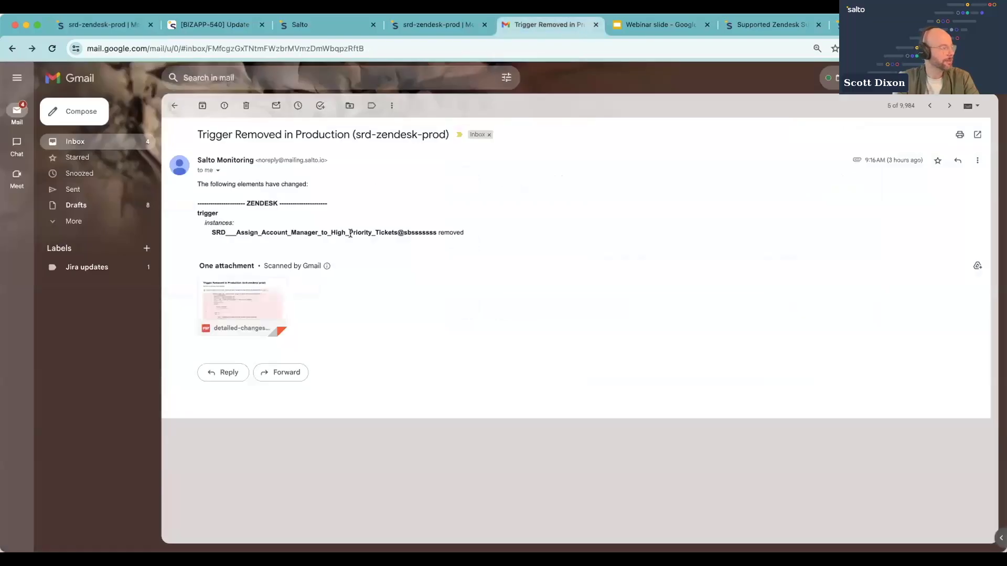
{"action": "triple_click", "coordinate": [269, 234]}
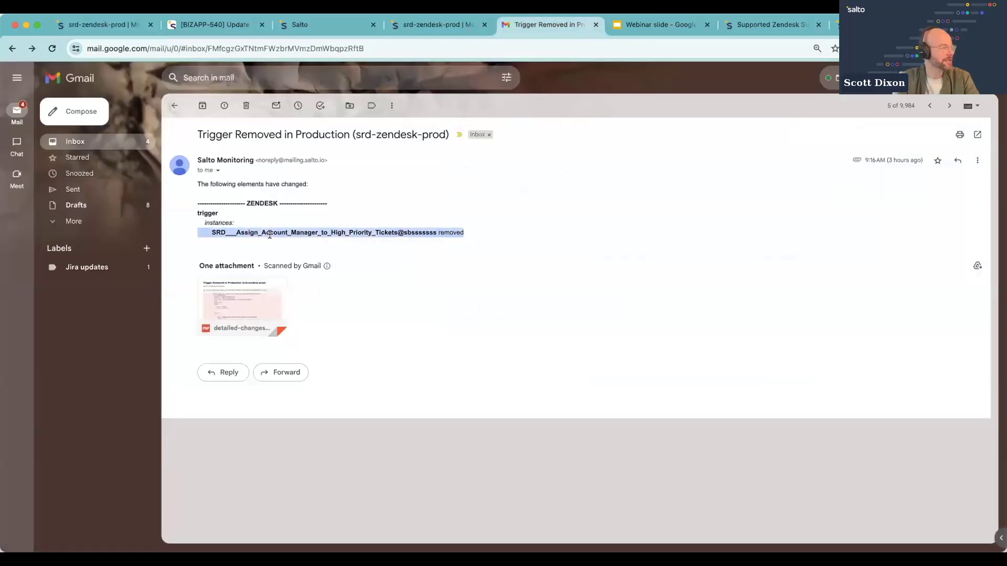
{"action": "left_click", "coordinate": [269, 294]}
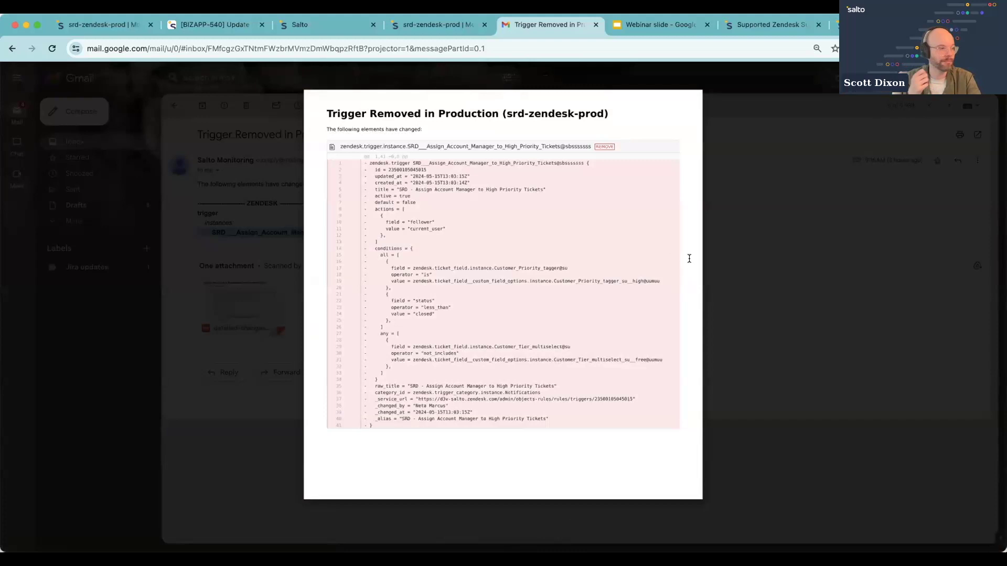
{"action": "left_click", "coordinate": [736, 259]}
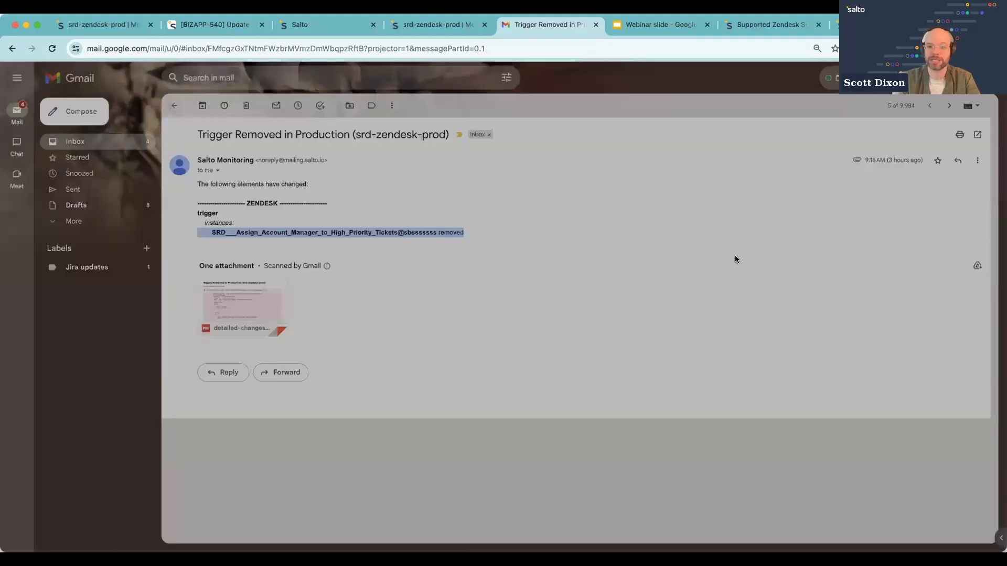
Return to Salto, open the latest Update macro deployment from the history and review the changes to SRD - Access request::Dark Mode
{"action": "left_click", "coordinate": [100, 22]}
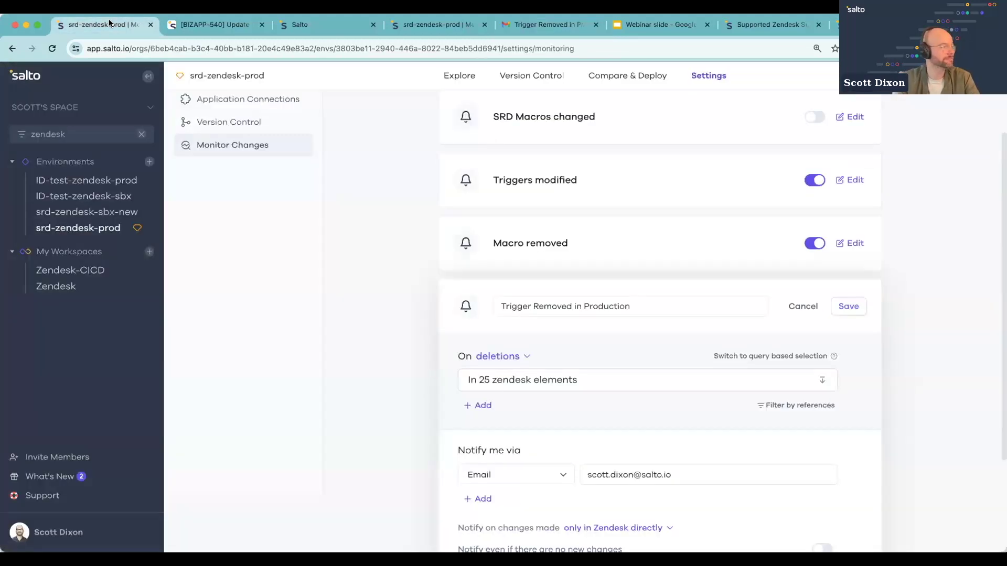
{"action": "left_click", "coordinate": [608, 83]}
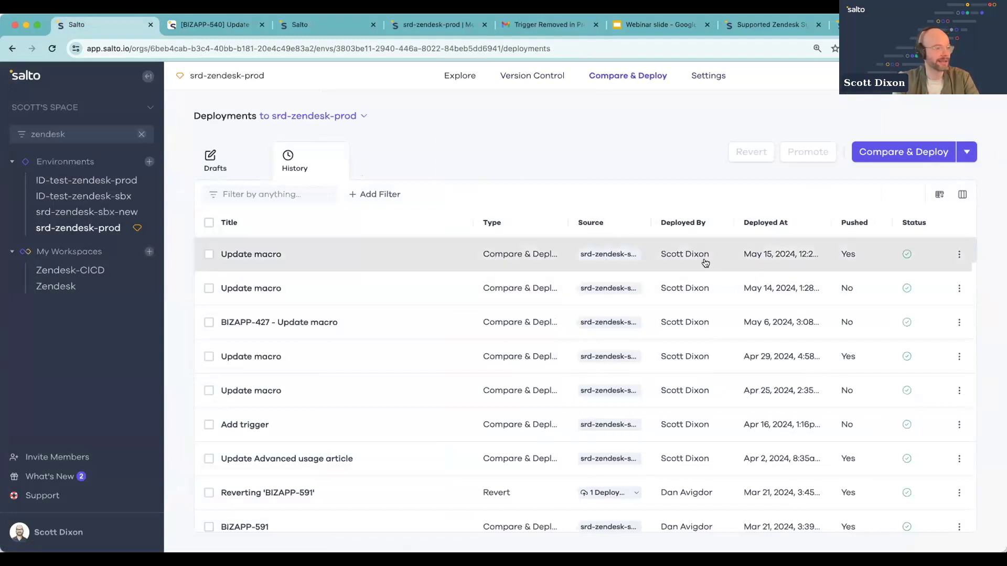
{"action": "left_click", "coordinate": [731, 257]}
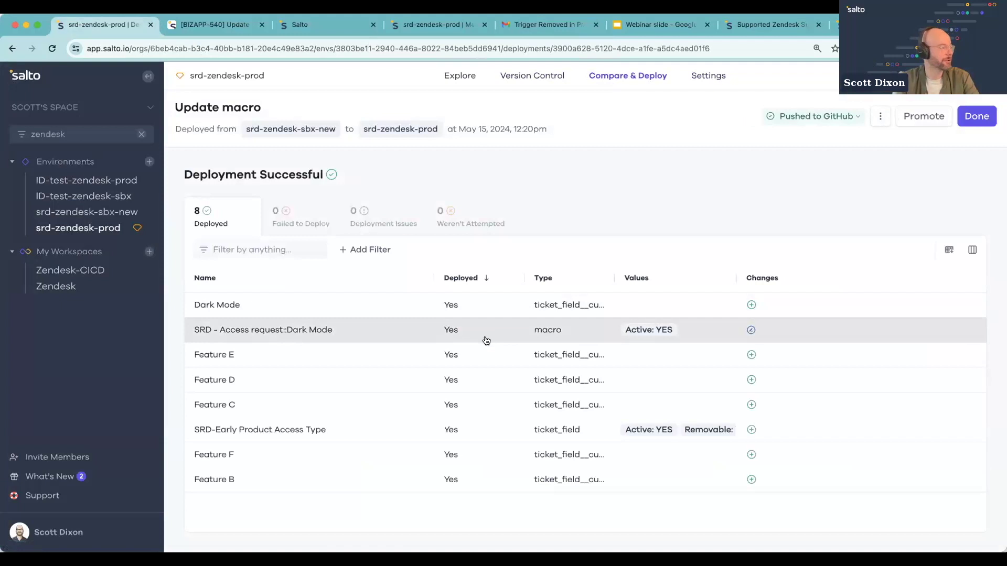
{"action": "left_click", "coordinate": [487, 341]}
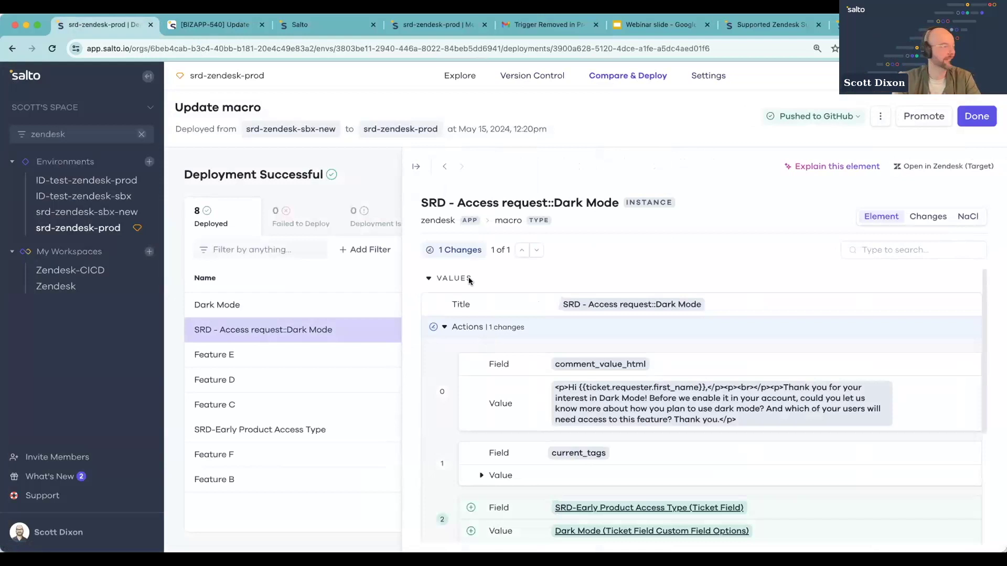
{"action": "left_click", "coordinate": [416, 166]}
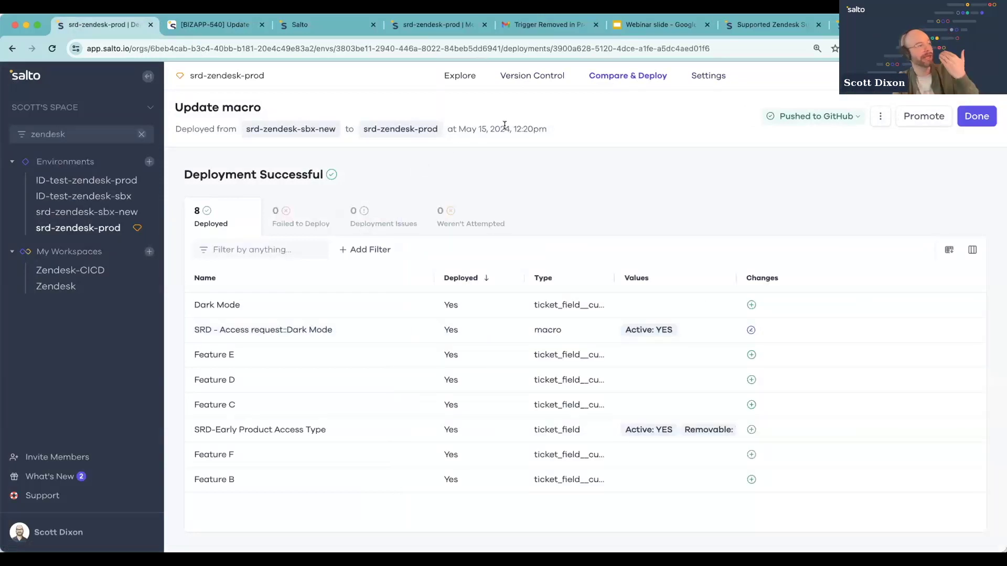
Open the srd-zendesk-prod commit history and preview the push of its unpushed files to the prod branch
{"action": "left_click", "coordinate": [530, 75]}
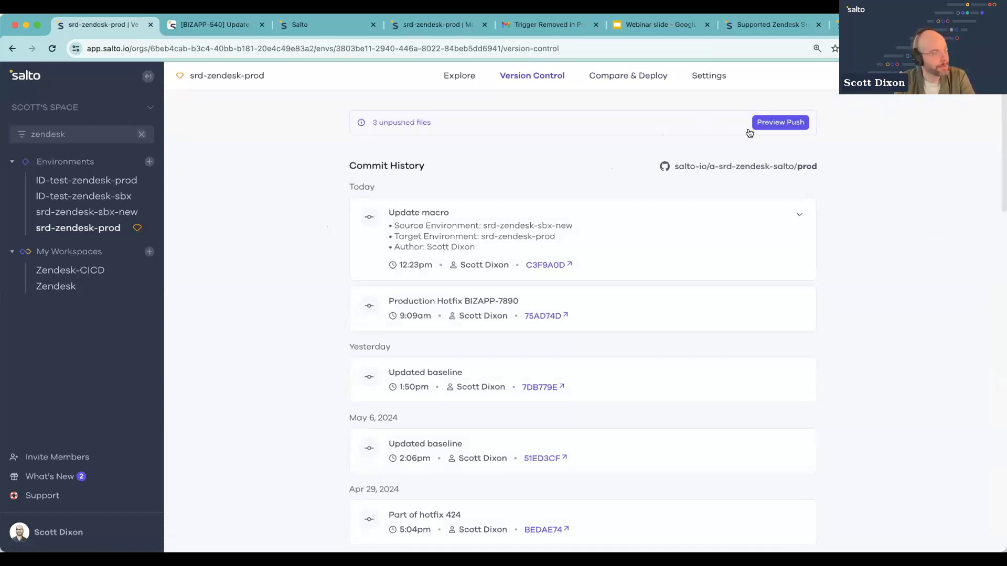
{"action": "left_click", "coordinate": [776, 122]}
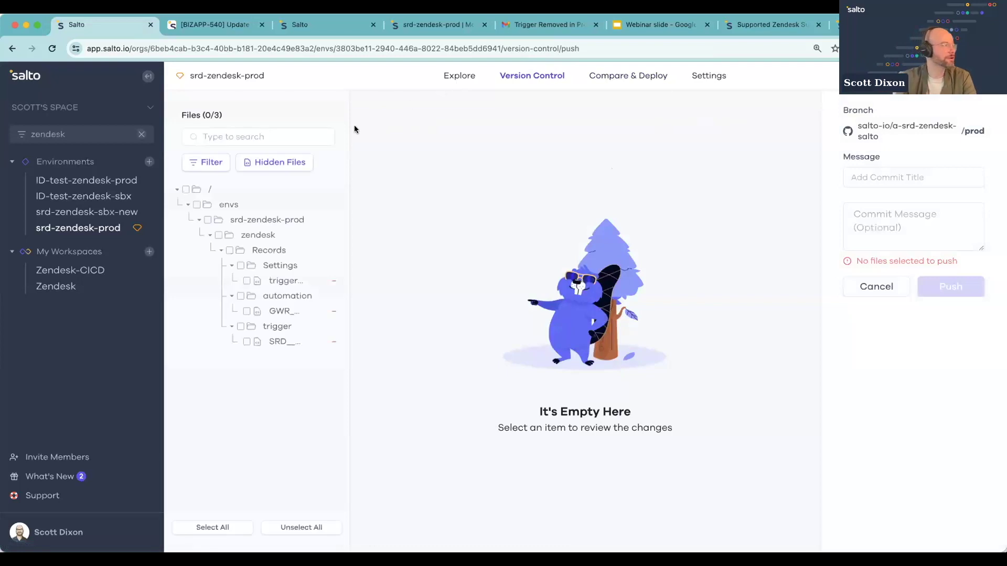
Select only the automation file and push it to the prod branch with the commit title "Related to hotfix 1234"
{"action": "left_click_drag", "start_coordinate": [349, 128], "coordinate": [557, 148]}
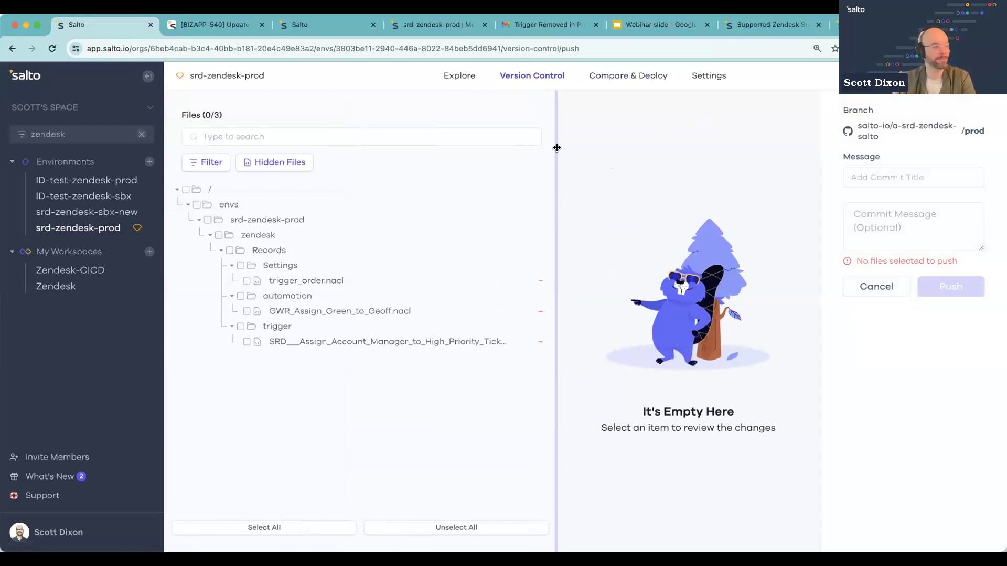
{"action": "left_click", "coordinate": [296, 315]}
{"action": "left_click", "coordinate": [246, 311]}
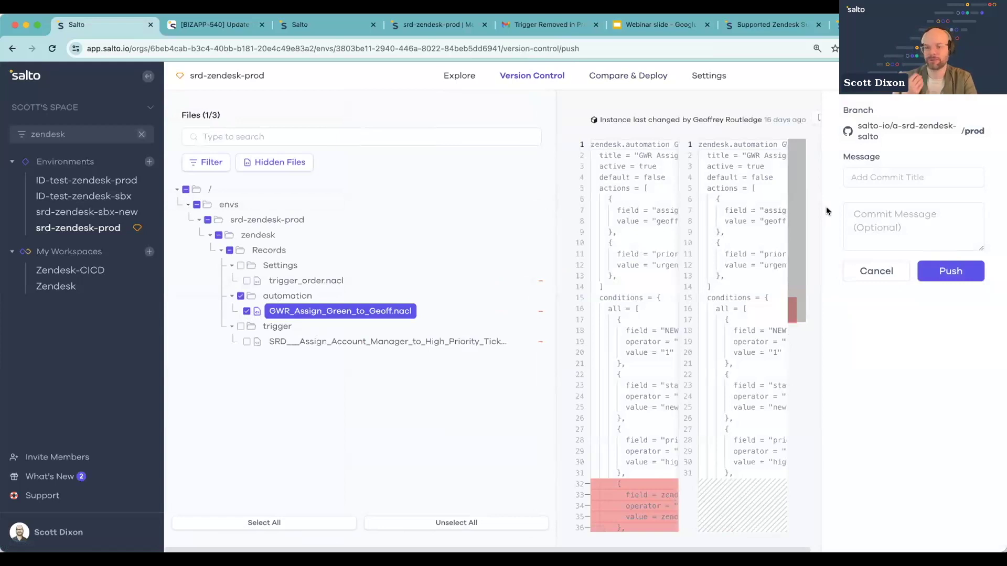
{"action": "left_click", "coordinate": [886, 178]}
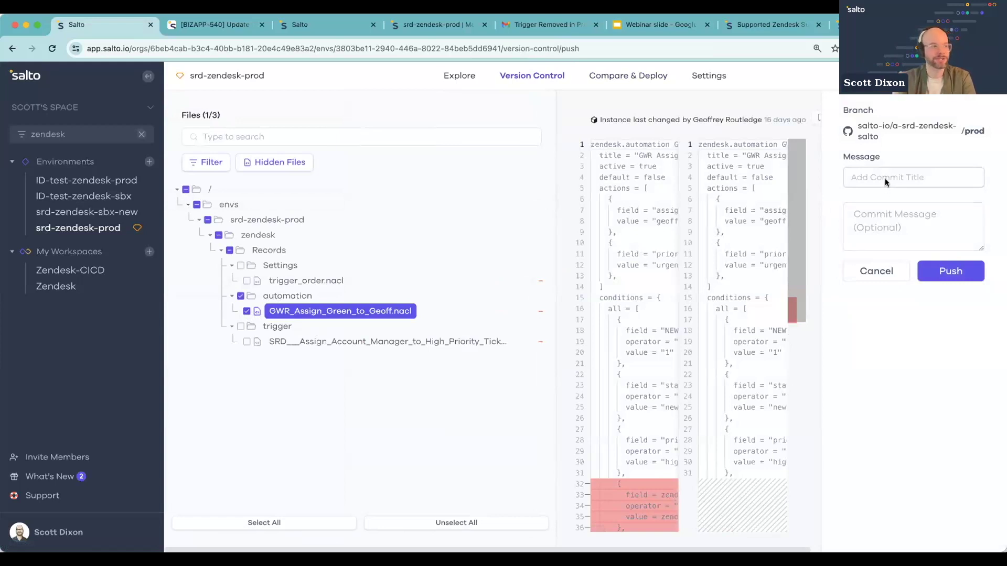
{"action": "type", "text": "Related t"}
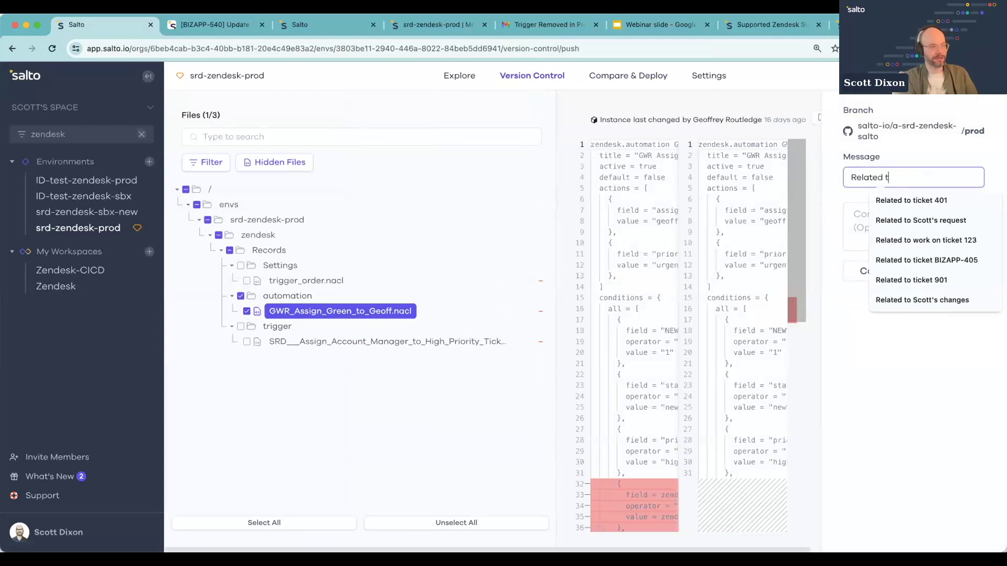
{"action": "type", "text": "o hotfix "}
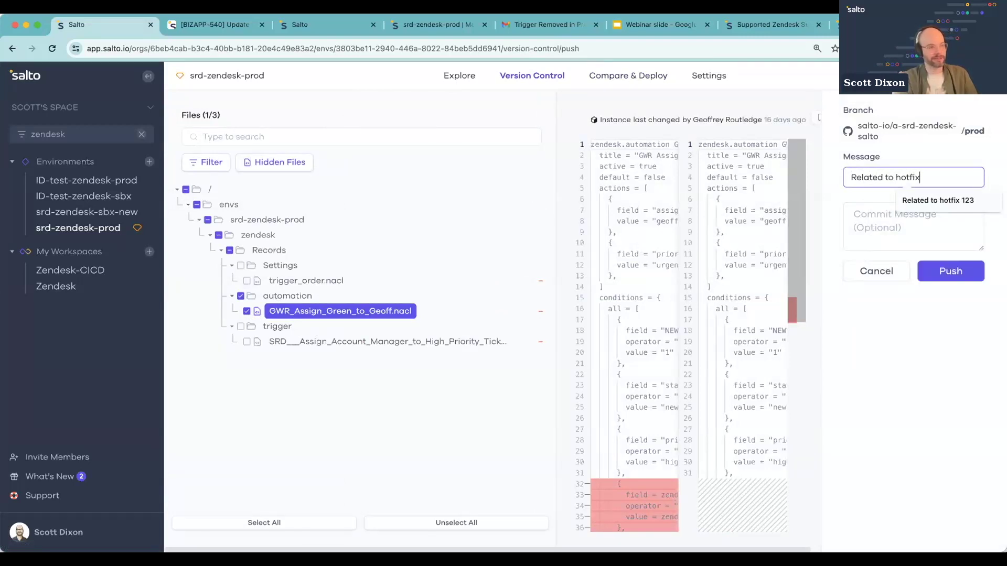
{"action": "type", "text": "1234"}
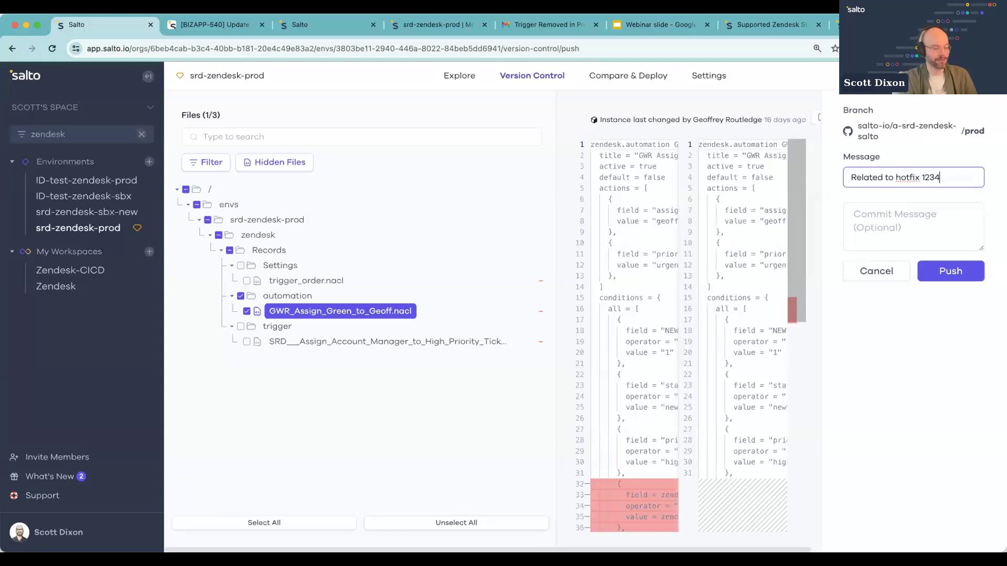
{"action": "left_click", "coordinate": [948, 276]}
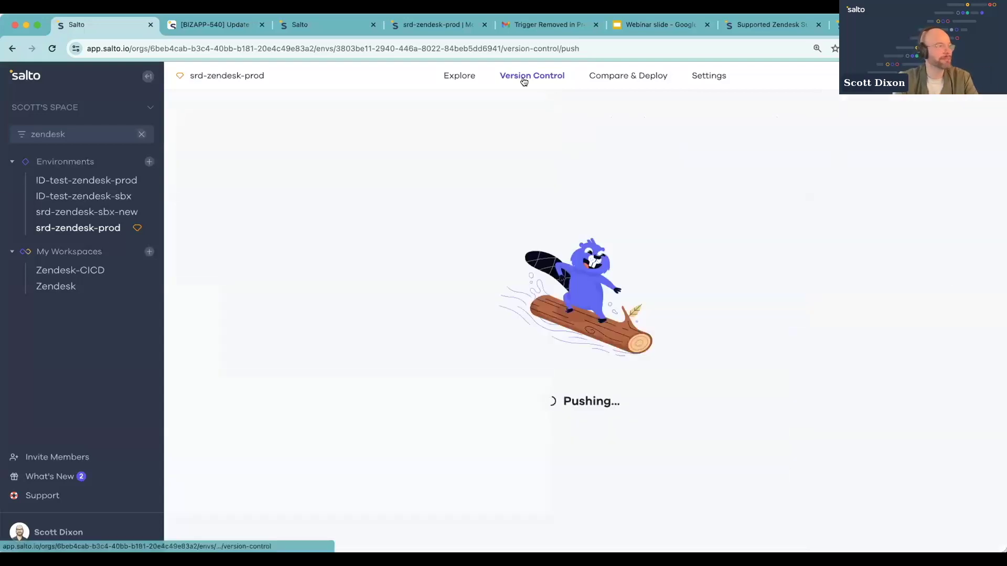
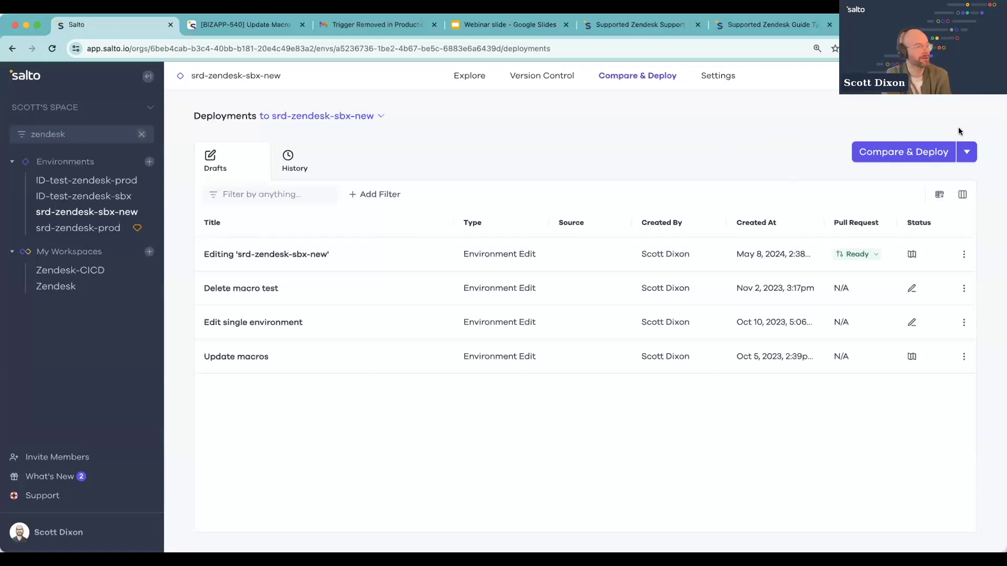
Switch to Gmail, review the detailed changes PDF of the Trigger Removed in Production alert, and return to Salto
{"action": "left_click", "coordinate": [397, 25]}
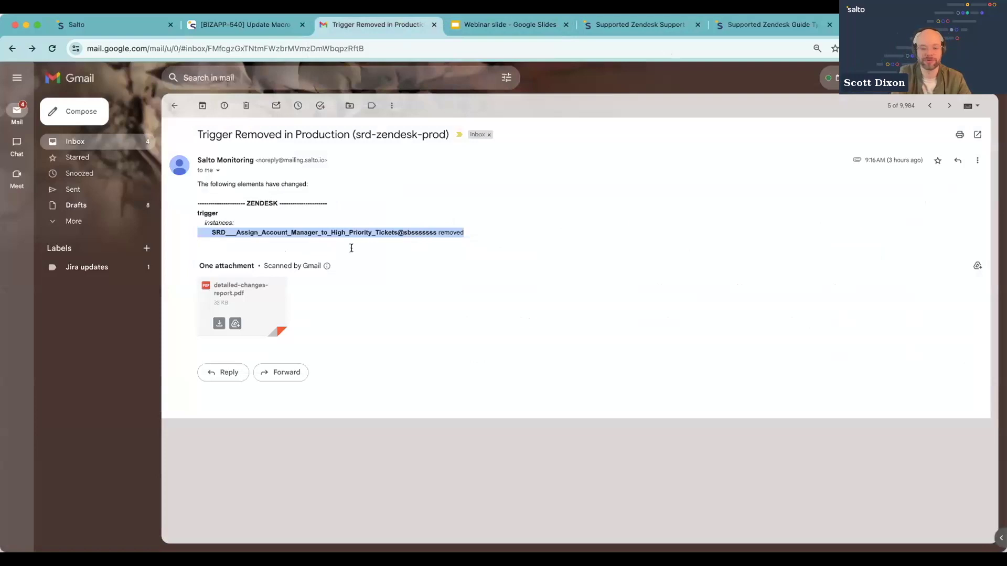
{"action": "left_click", "coordinate": [266, 291]}
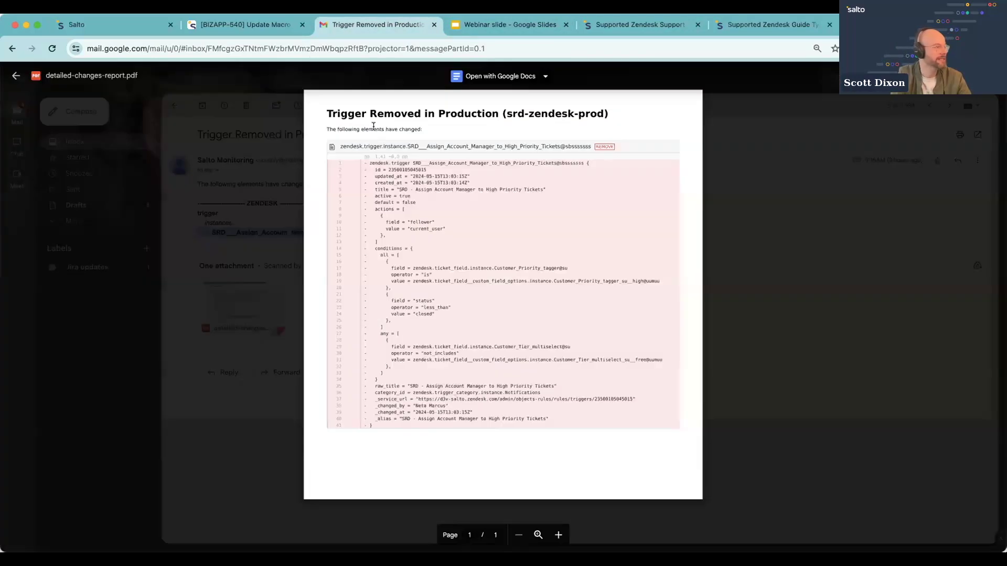
{"action": "left_click", "coordinate": [795, 215]}
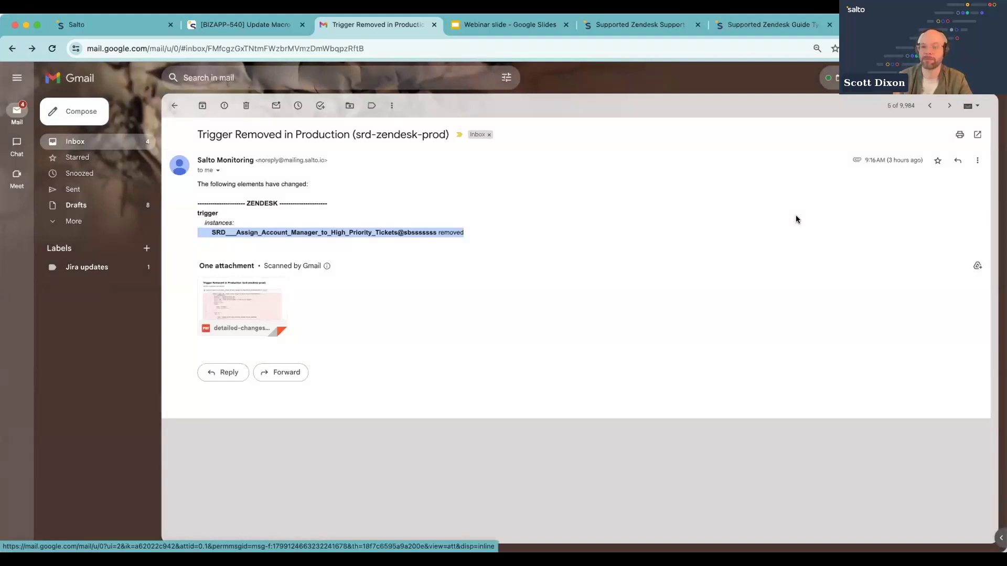
{"action": "left_click", "coordinate": [137, 24]}
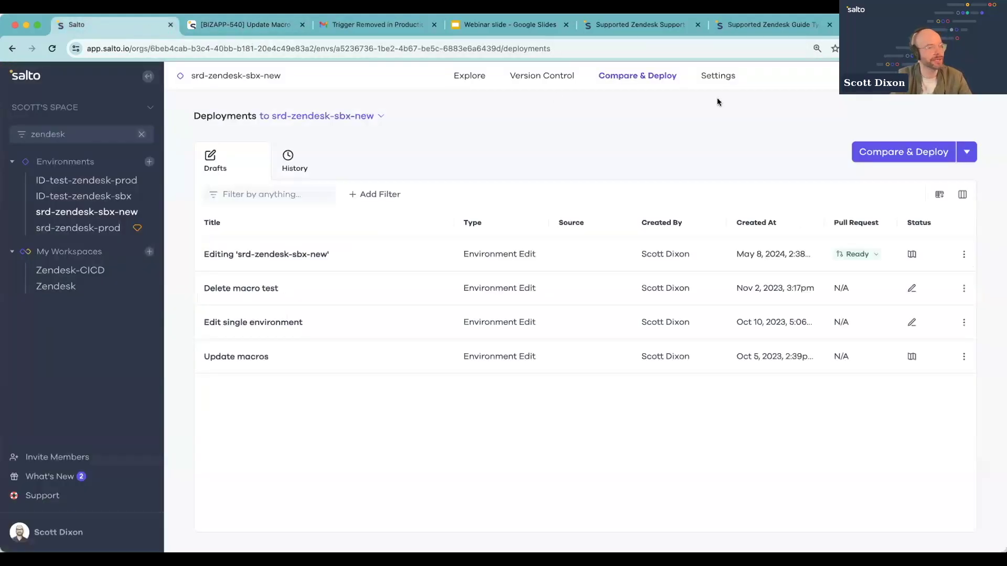
{"action": "left_click", "coordinate": [969, 153]}
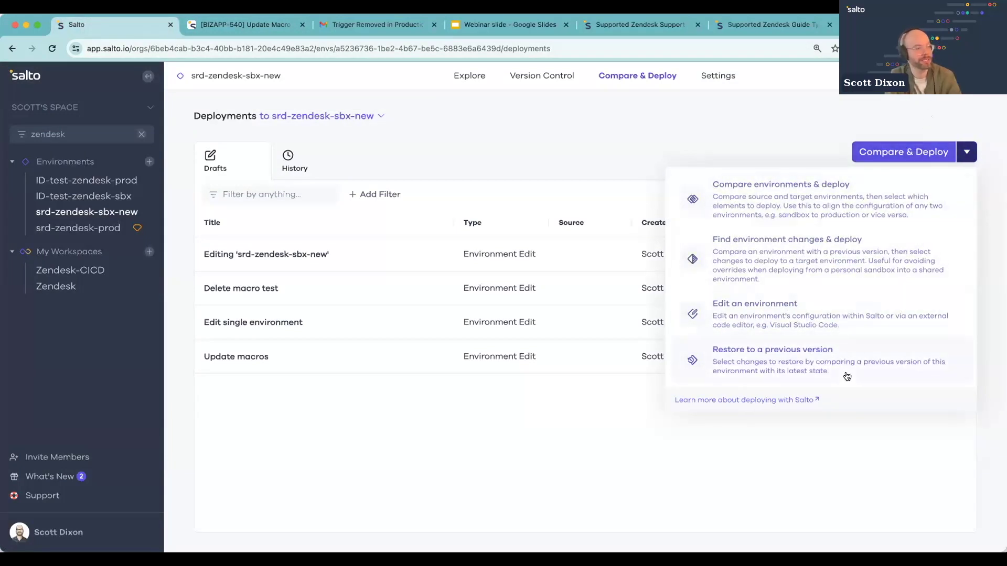
{"action": "left_click", "coordinate": [764, 365]}
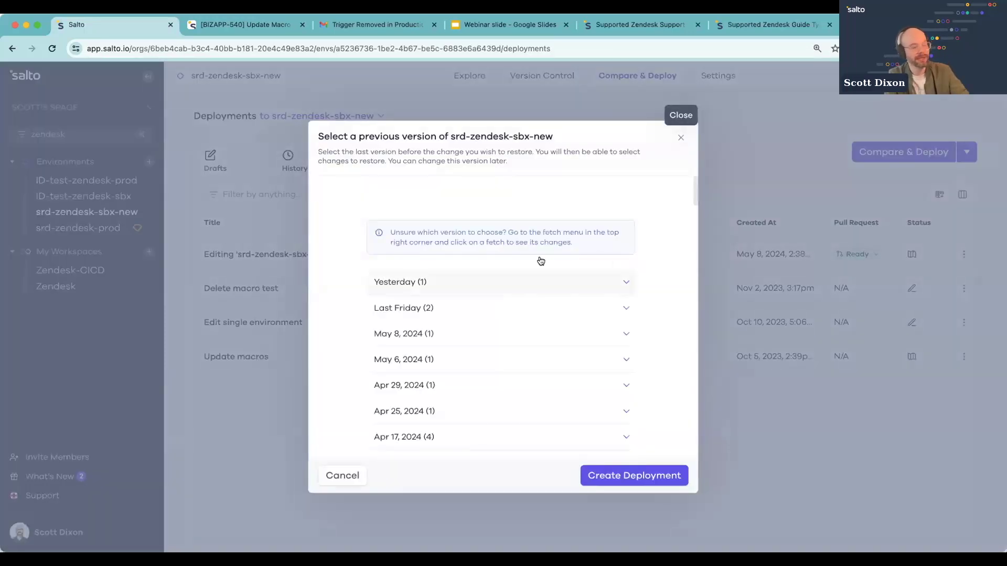
{"action": "left_click", "coordinate": [572, 292]}
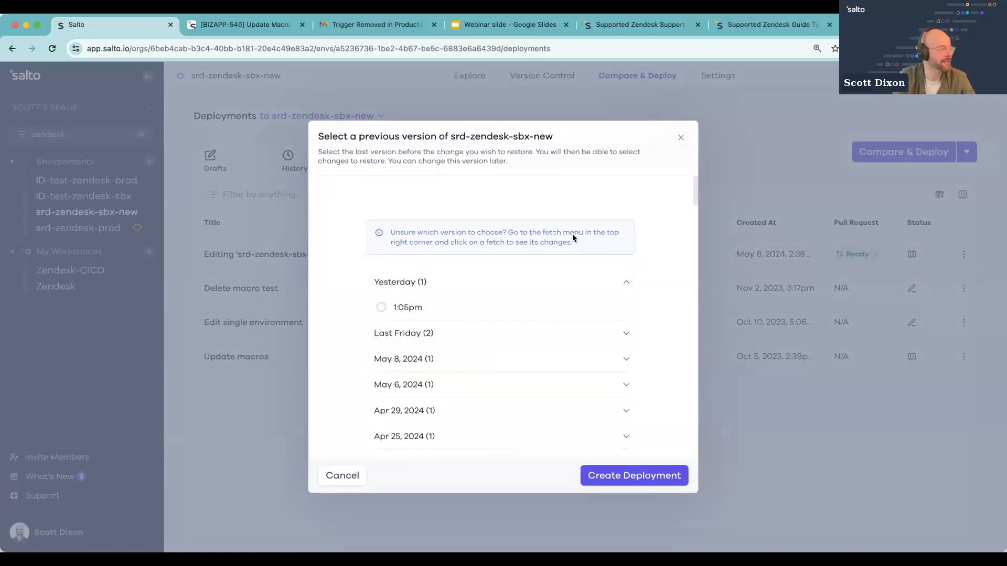
{"action": "left_click", "coordinate": [681, 138]}
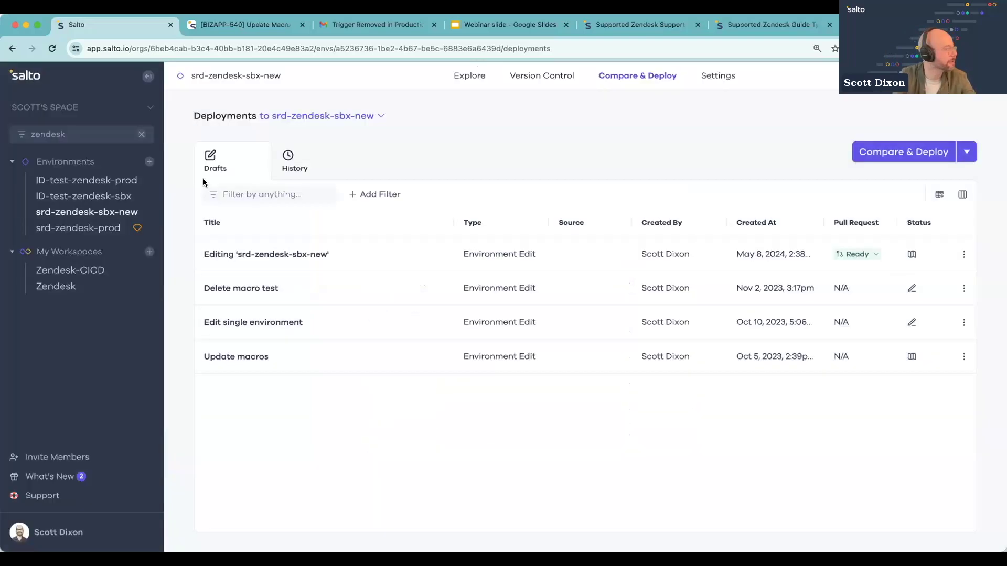
Create a deployment restoring srd-zendesk-prod to today's 9:03am version, checking the alert e-mail for the time of the trigger's removal
{"action": "left_click", "coordinate": [97, 228]}
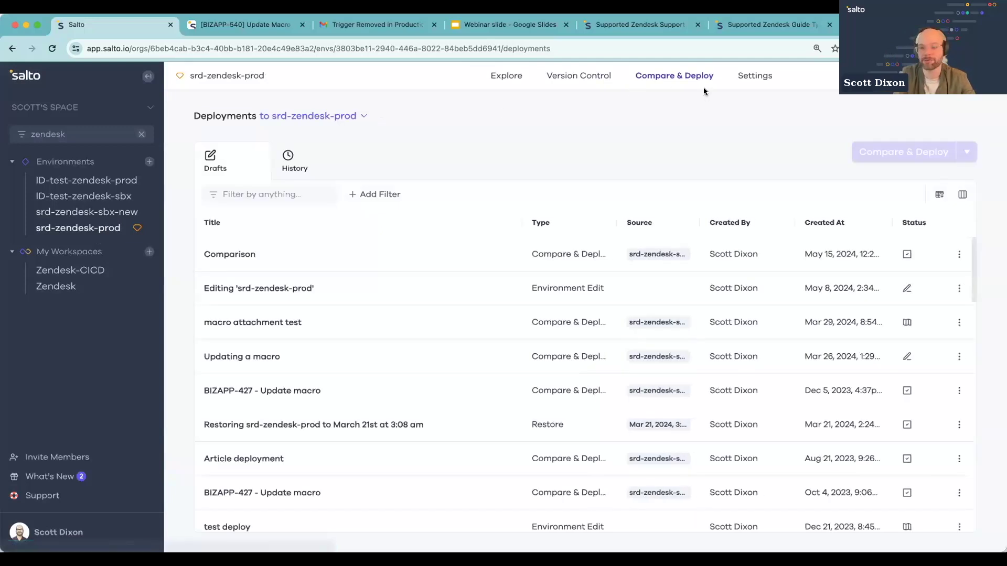
{"action": "left_click", "coordinate": [975, 154]}
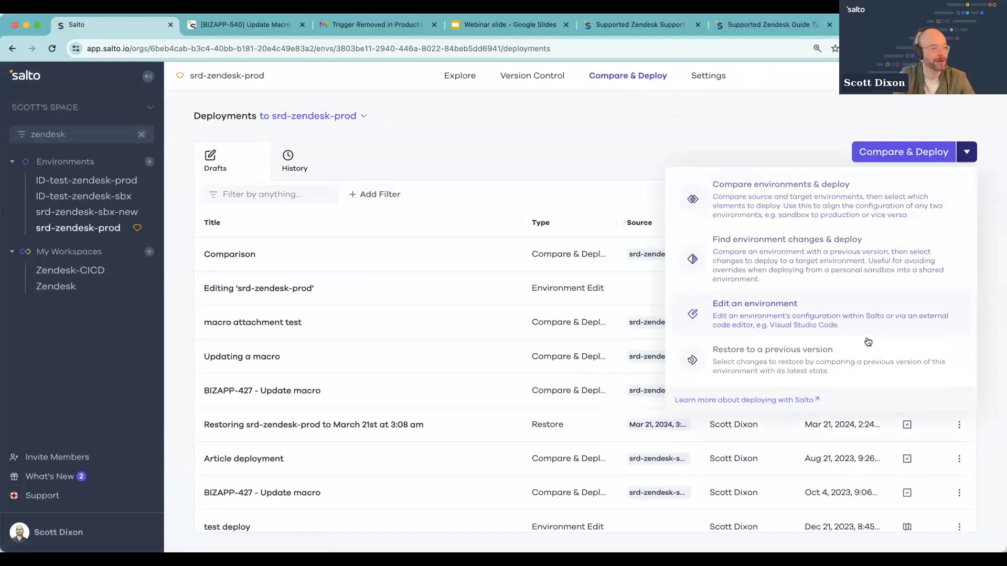
{"action": "left_click", "coordinate": [850, 367]}
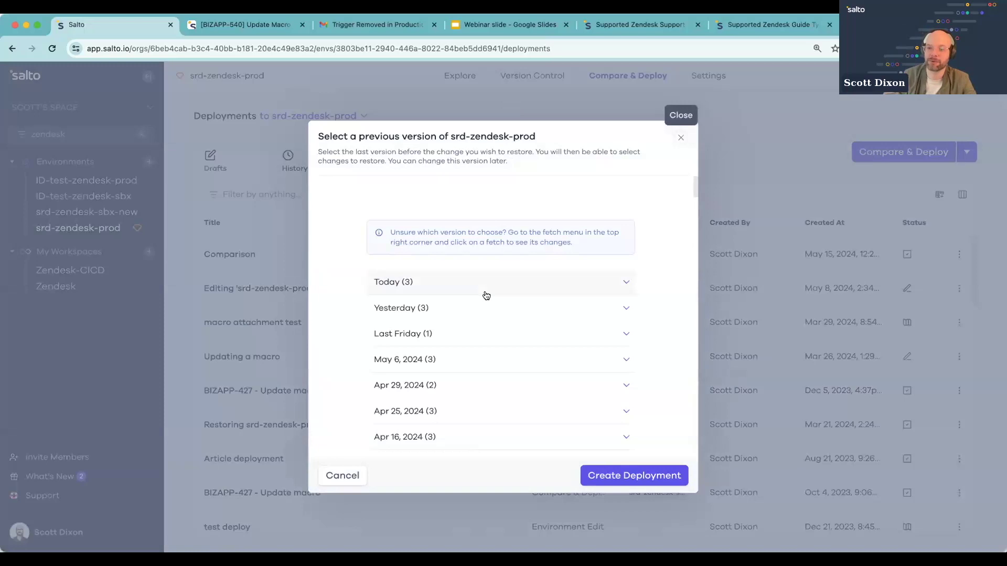
{"action": "left_click", "coordinate": [483, 291]}
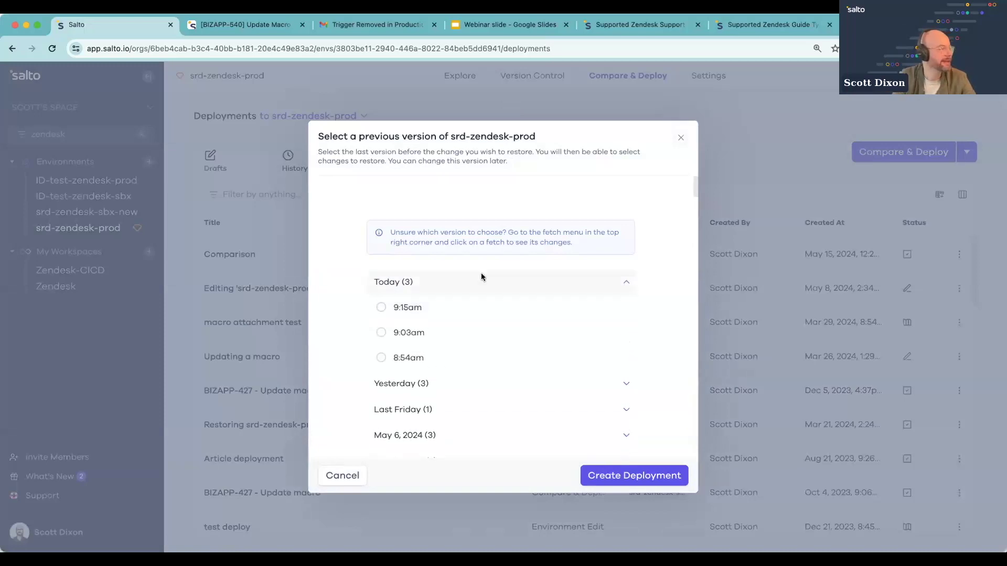
{"action": "left_click", "coordinate": [381, 28]}
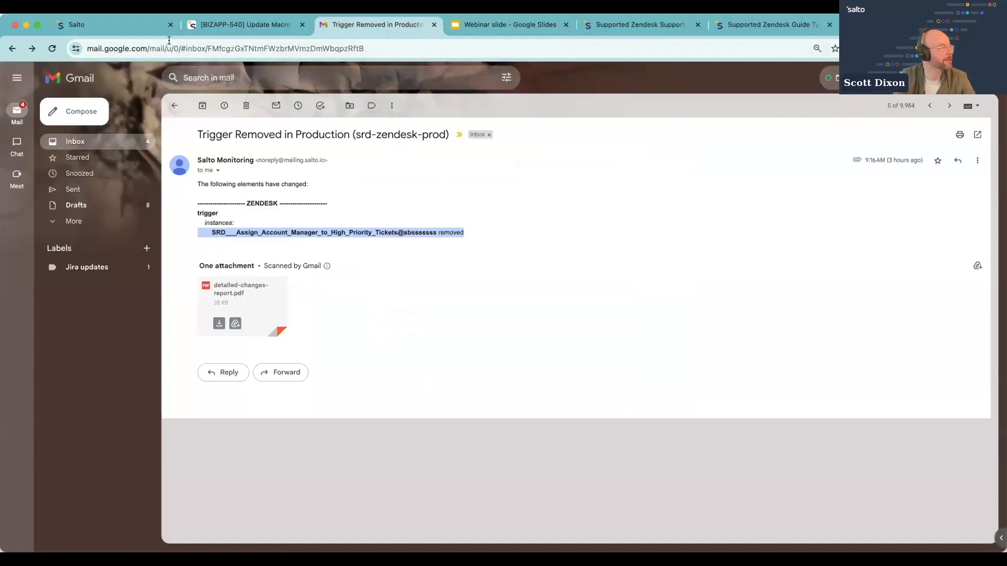
{"action": "left_click", "coordinate": [148, 28]}
{"action": "left_click", "coordinate": [381, 333]}
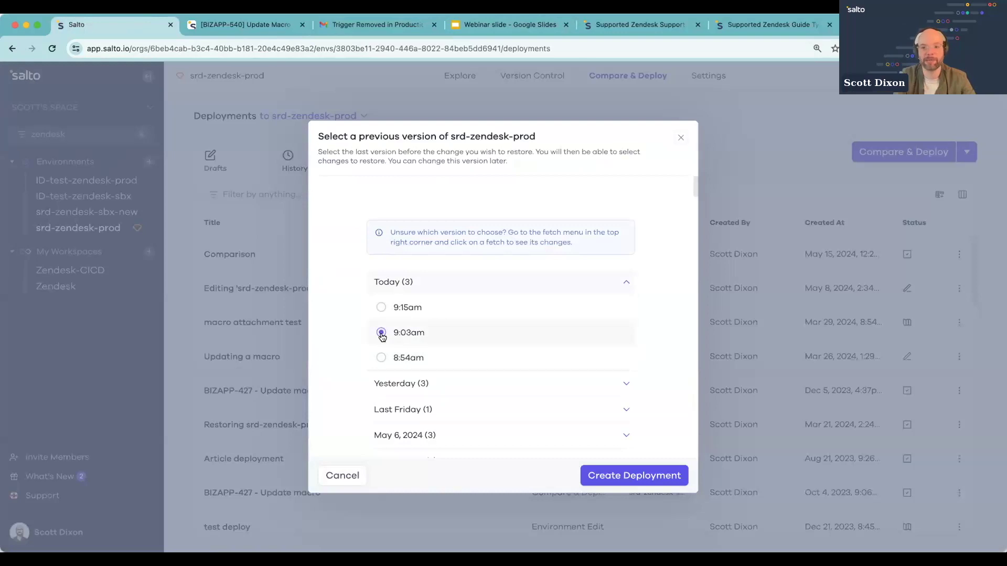
{"action": "left_click", "coordinate": [631, 477]}
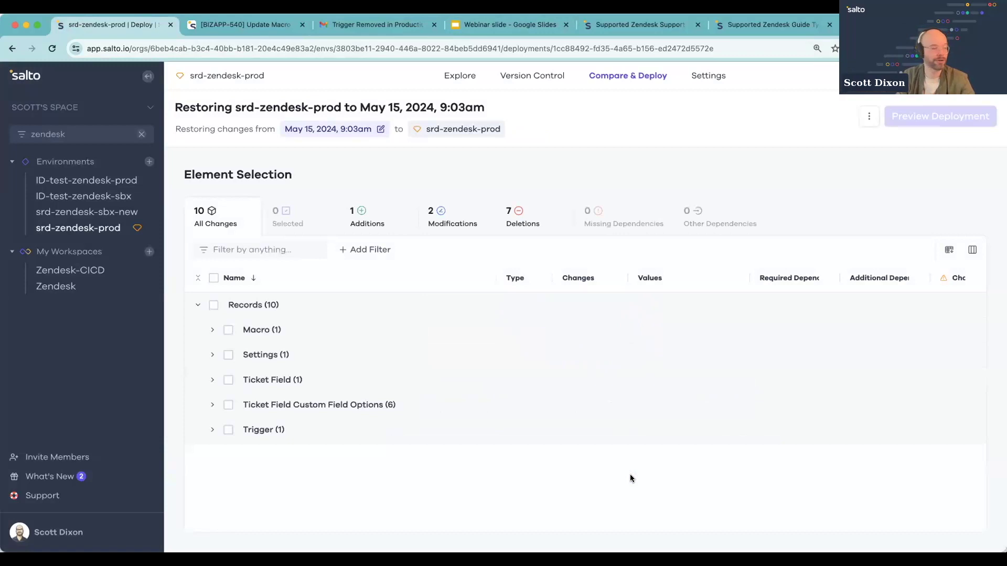
Select the added trigger SRD - Assign Account Manager to High Priority Tickets for the restore, and return to the deployments list
{"action": "left_click", "coordinate": [360, 216]}
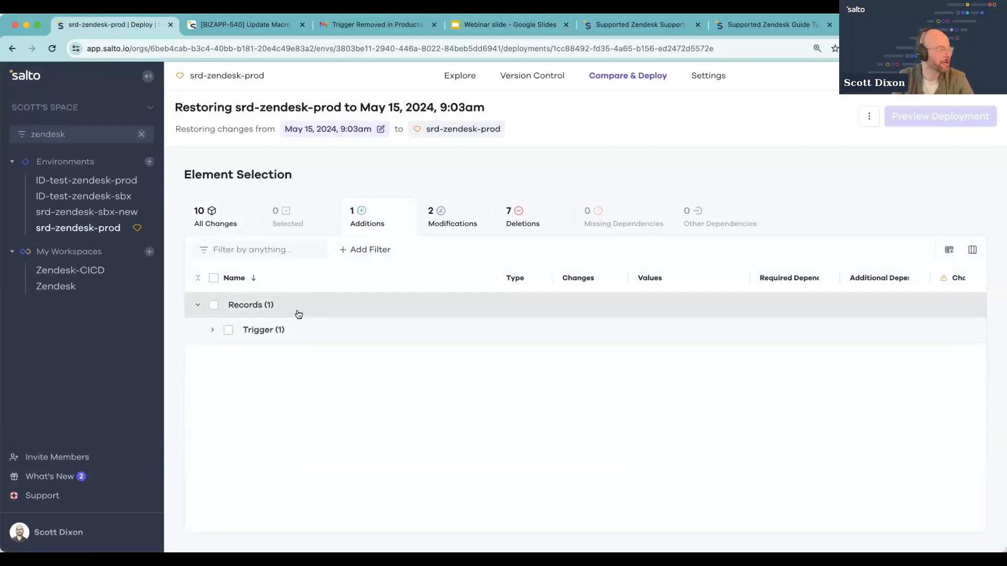
{"action": "left_click", "coordinate": [267, 338]}
{"action": "left_click", "coordinate": [282, 362]}
{"action": "left_click", "coordinate": [243, 356]}
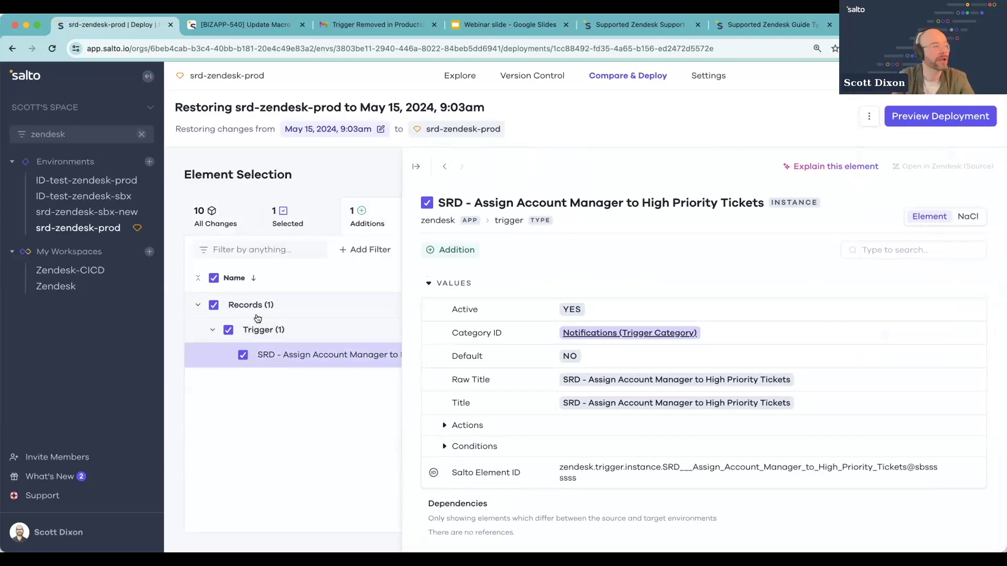
{"action": "left_click", "coordinate": [610, 76]}
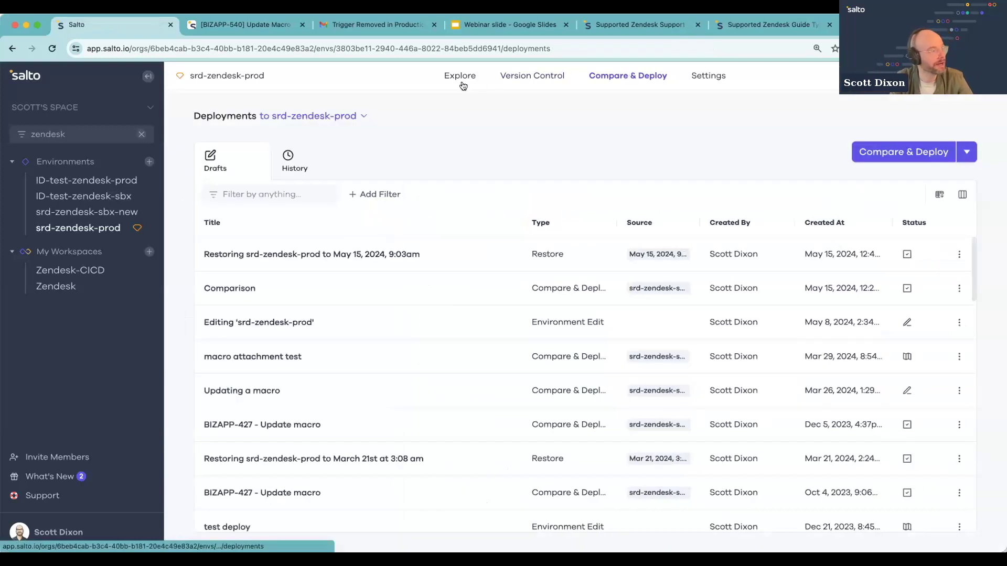
Explore the srd-zendesk-prod brand records and examine the values of the SRD - Test brand
{"action": "left_click", "coordinate": [293, 157]}
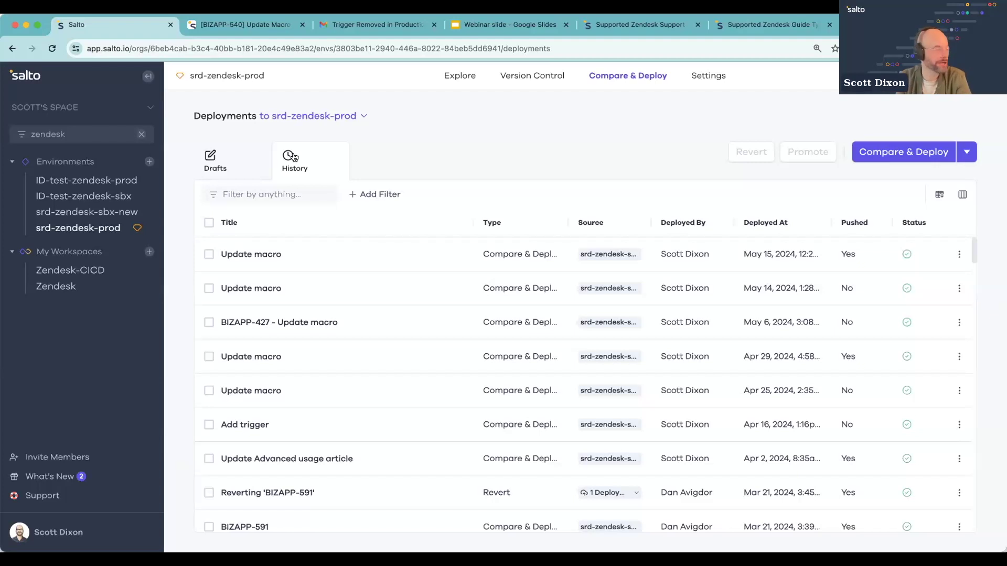
{"action": "left_click", "coordinate": [461, 78]}
{"action": "left_click", "coordinate": [213, 170]}
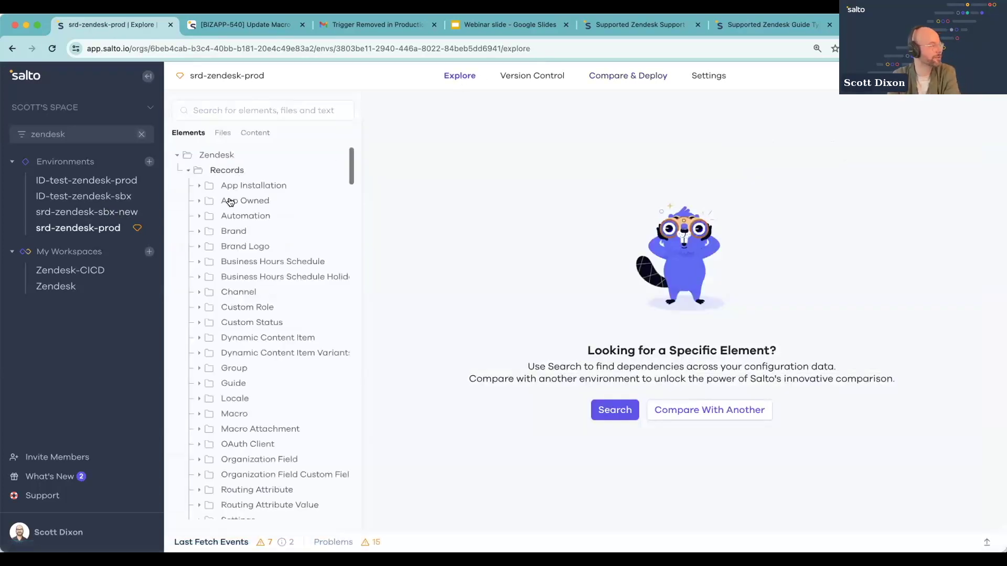
{"action": "left_click", "coordinate": [234, 245]}
{"action": "left_click", "coordinate": [232, 230]}
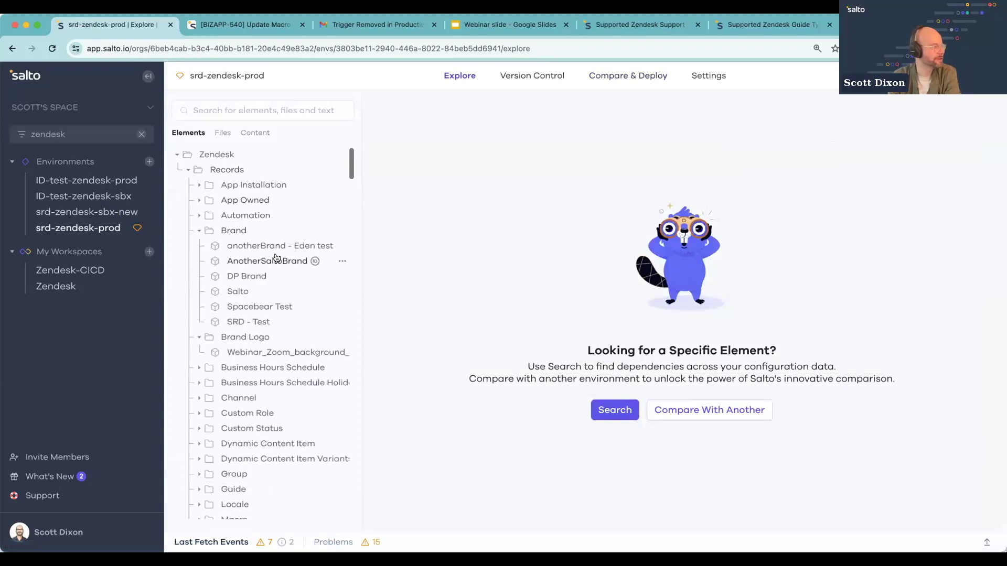
{"action": "scroll", "coordinate": [270, 259], "scroll_direction": "down", "scroll_amount": 1}
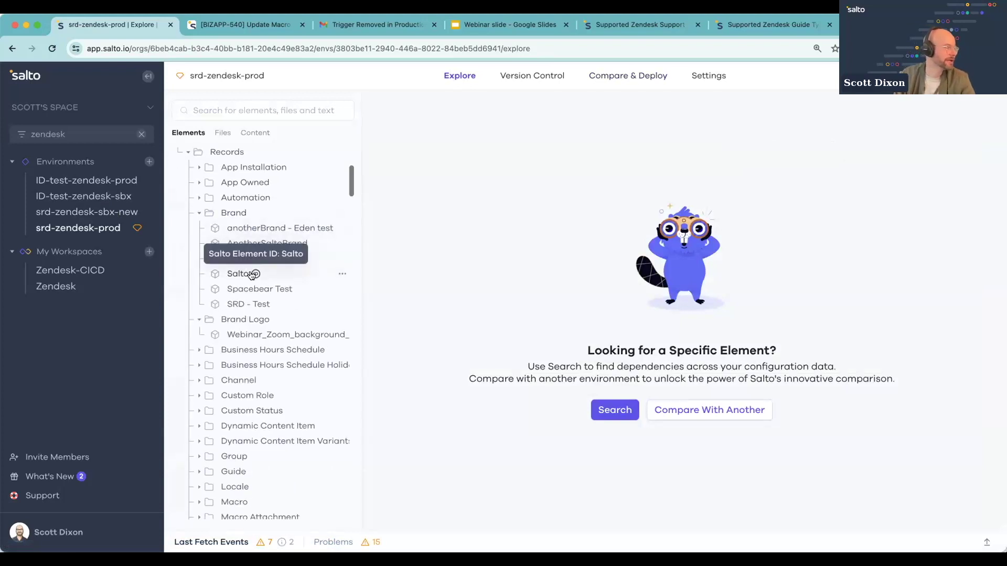
{"action": "left_click", "coordinate": [246, 305]}
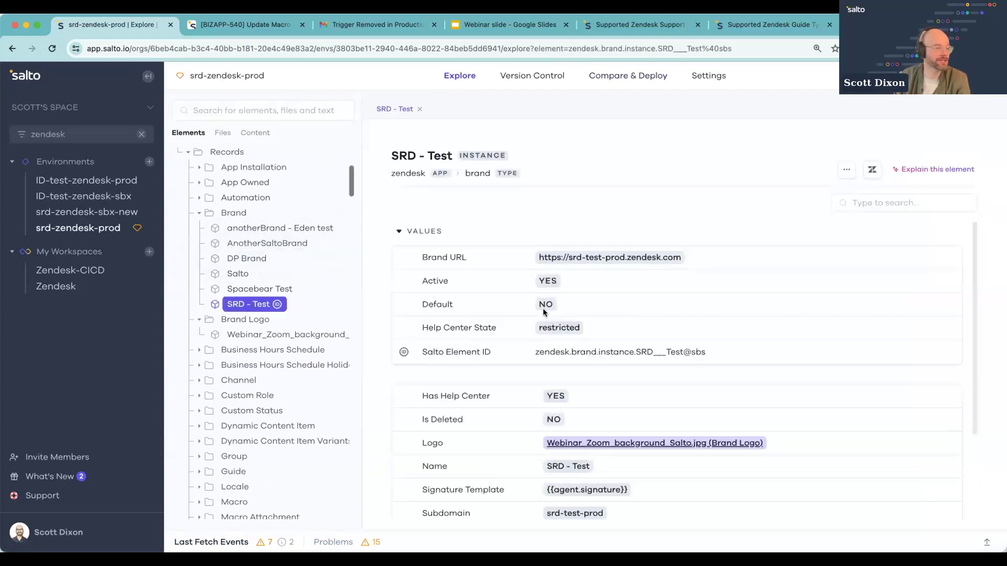
{"action": "scroll", "coordinate": [543, 308], "scroll_direction": "down", "scroll_amount": 2}
{"action": "scroll", "coordinate": [542, 309], "scroll_direction": "up", "scroll_amount": 2}
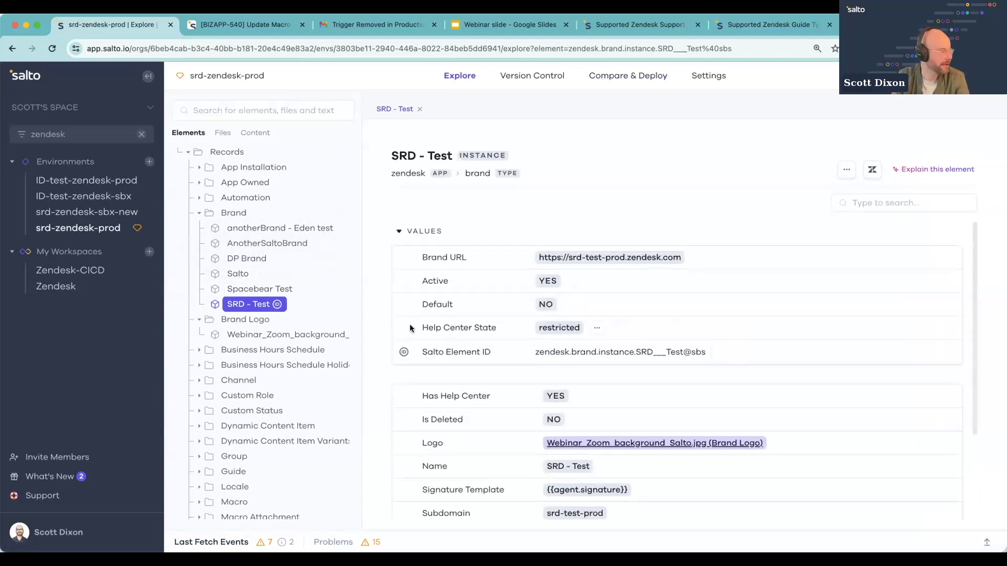
Open the SRD - Test support address record and examine its e-mail and brand references
{"action": "scroll", "coordinate": [292, 341], "scroll_direction": "down", "scroll_amount": 2}
{"action": "scroll", "coordinate": [293, 341], "scroll_direction": "down", "scroll_amount": 12}
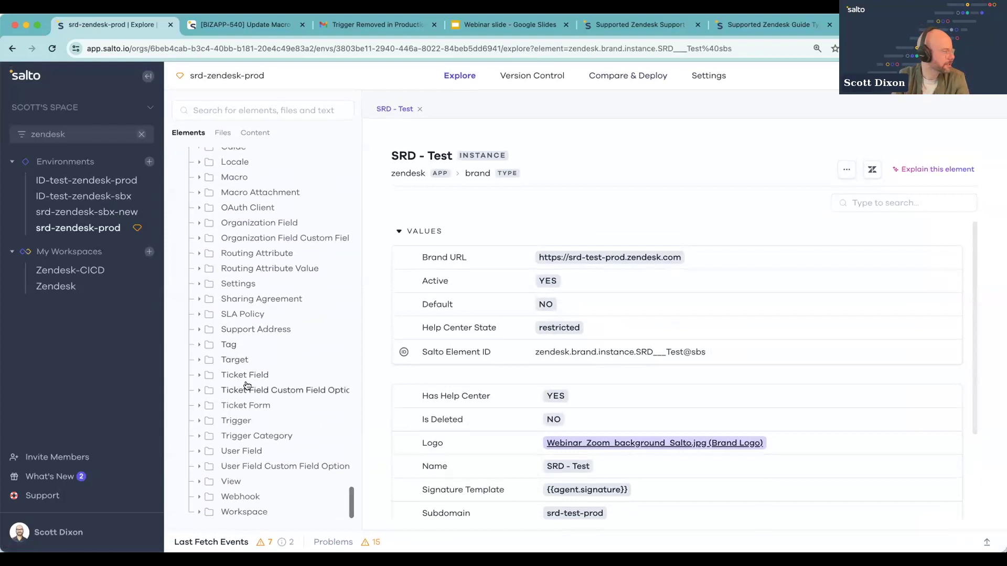
{"action": "left_click", "coordinate": [245, 329]}
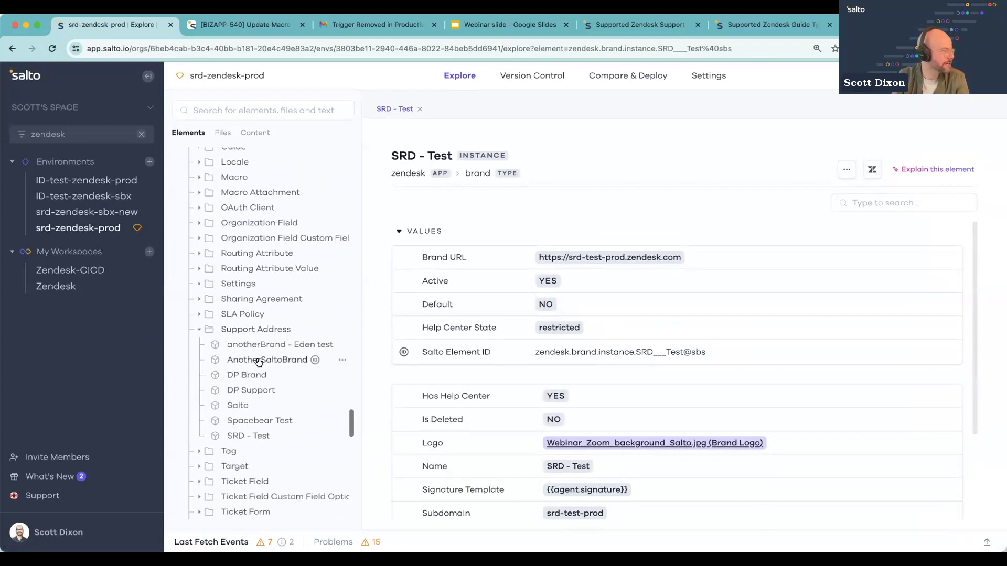
{"action": "left_click", "coordinate": [244, 436]}
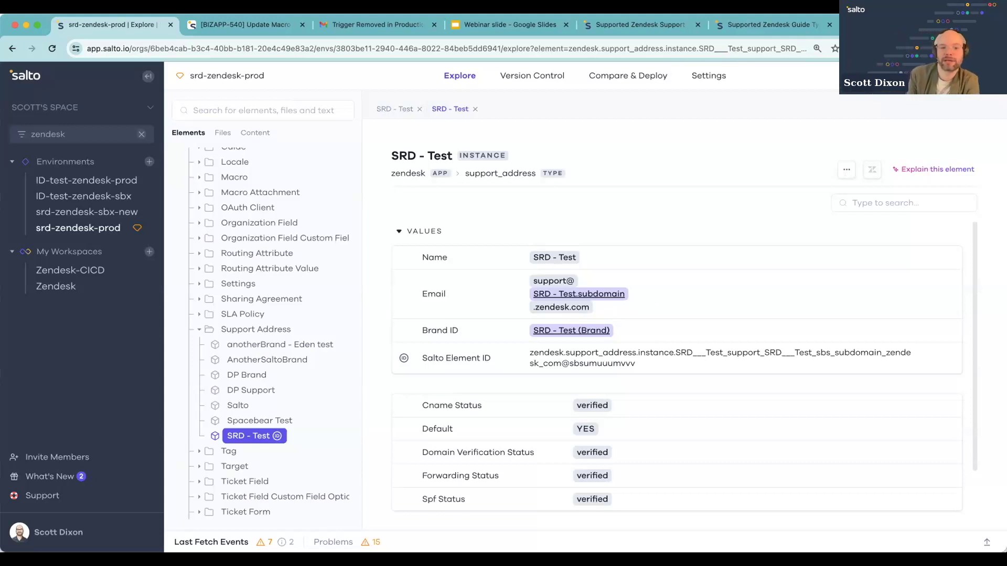
Examine the previous srd-zendesk-prod versions offered for a restore without creating a deployment, and look over the environment's fetch history
{"action": "left_click", "coordinate": [598, 76]}
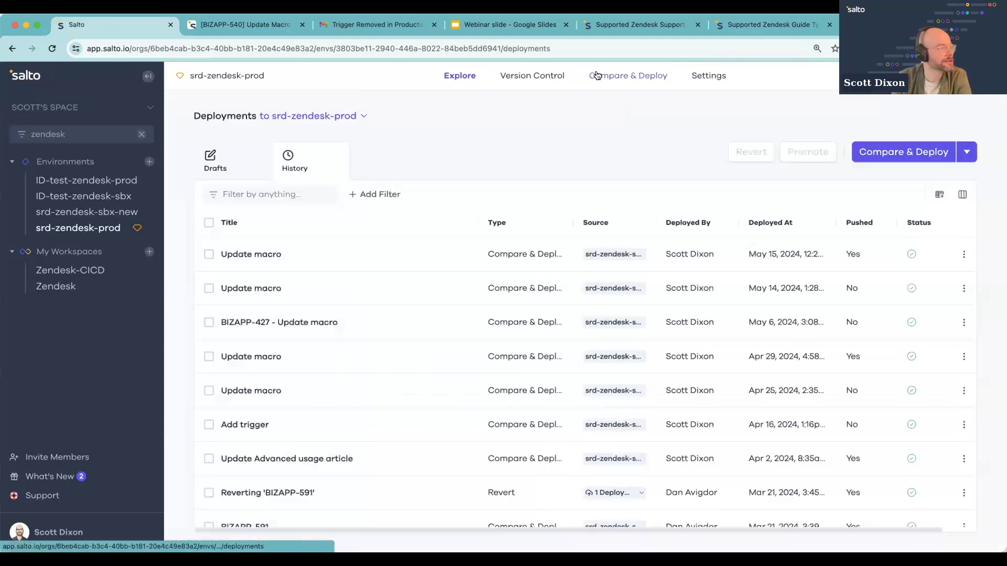
{"action": "left_click", "coordinate": [967, 152]}
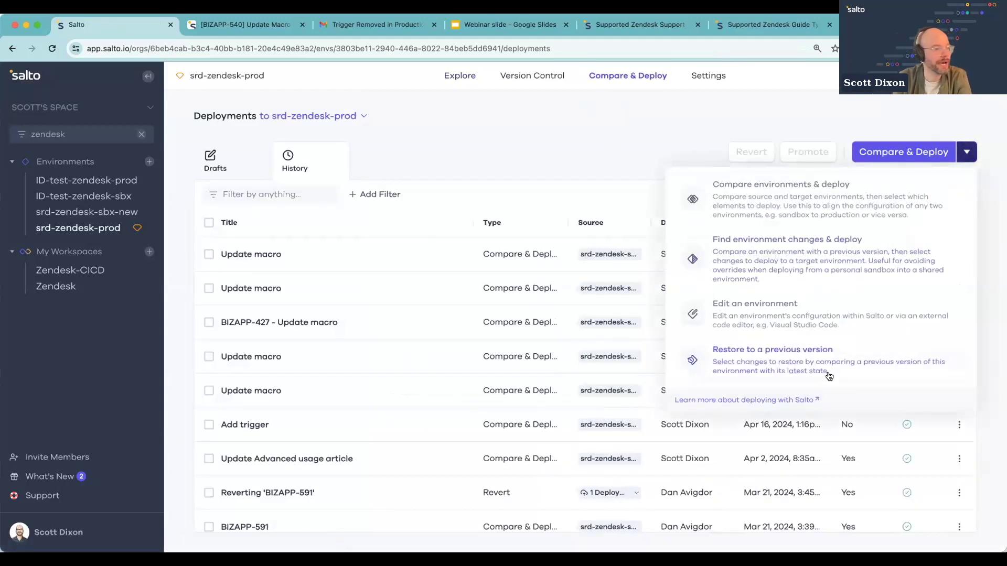
{"action": "left_click", "coordinate": [829, 368]}
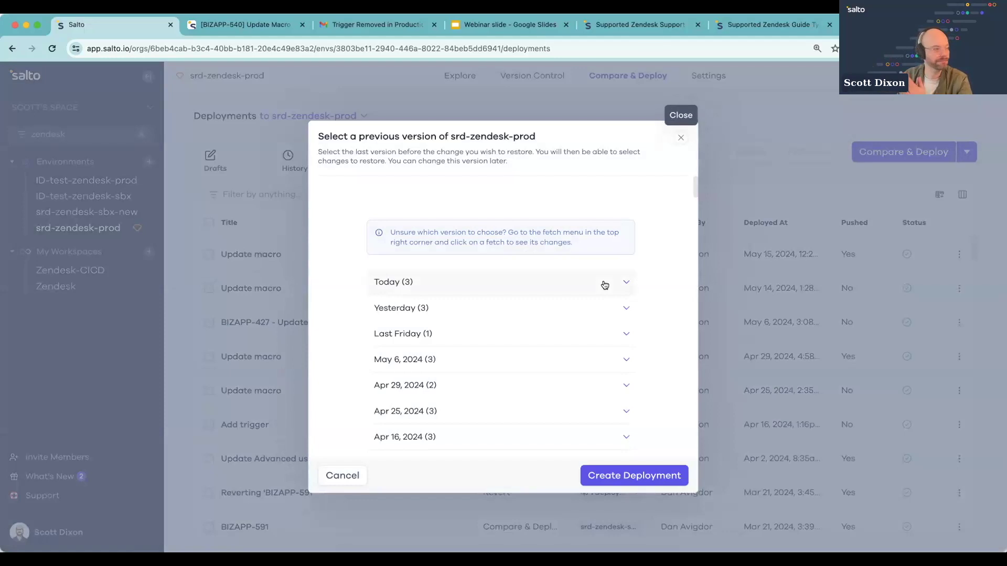
{"action": "left_click", "coordinate": [680, 138]}
{"action": "left_click", "coordinate": [965, 75]}
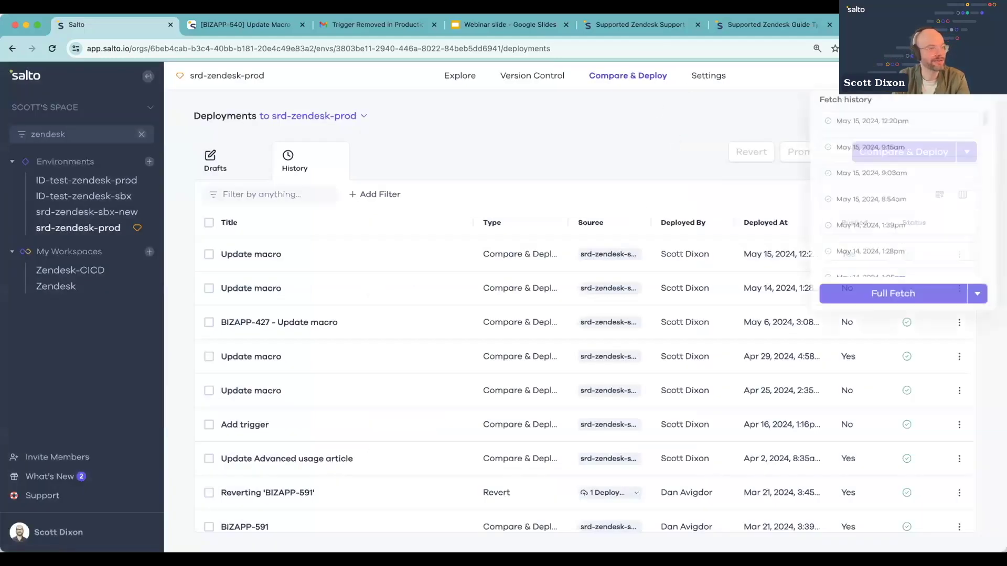
{"action": "left_click", "coordinate": [792, 107]}
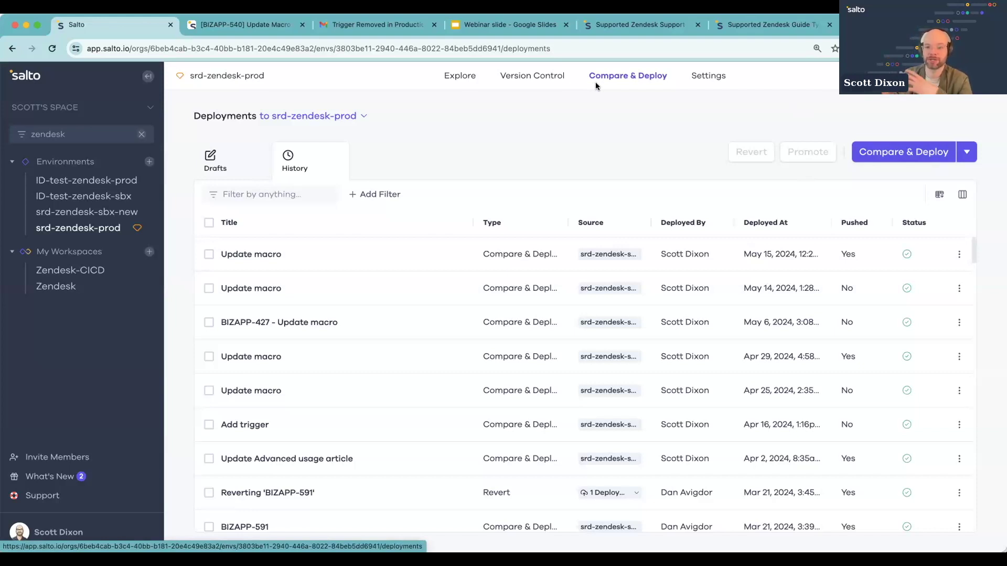
Open the Apr 29, 2024 Update macro commit 4859125 from the production commit history, examine its file changes on GitHub, and return to Salto
{"action": "left_click", "coordinate": [530, 78]}
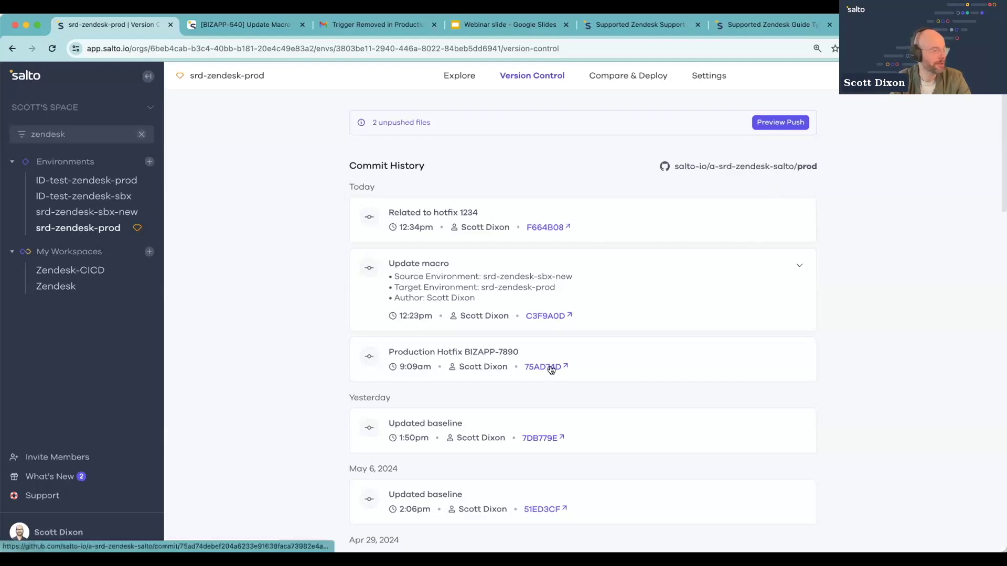
{"action": "scroll", "coordinate": [540, 424], "scroll_direction": "down", "scroll_amount": 3}
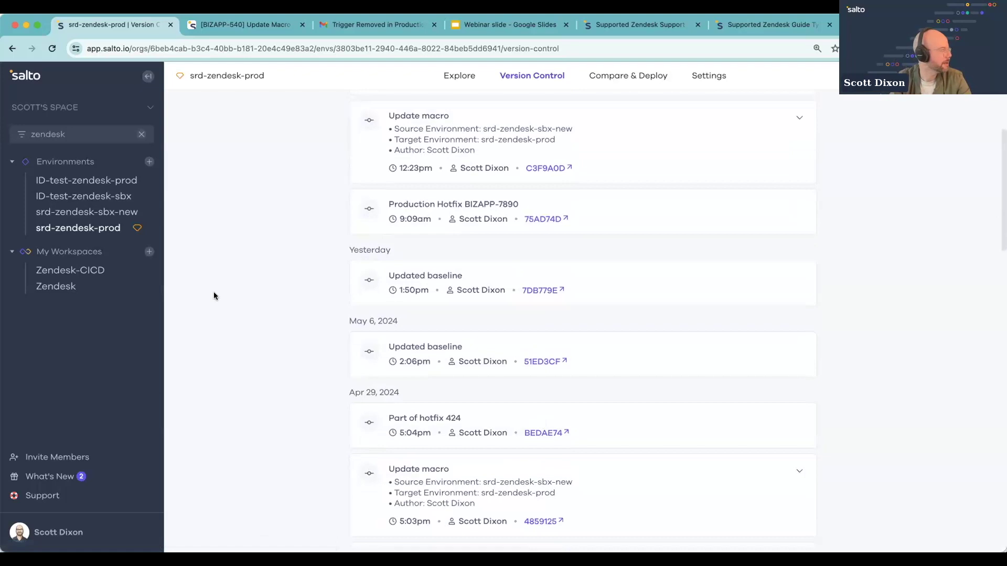
{"action": "left_click", "coordinate": [548, 462]}
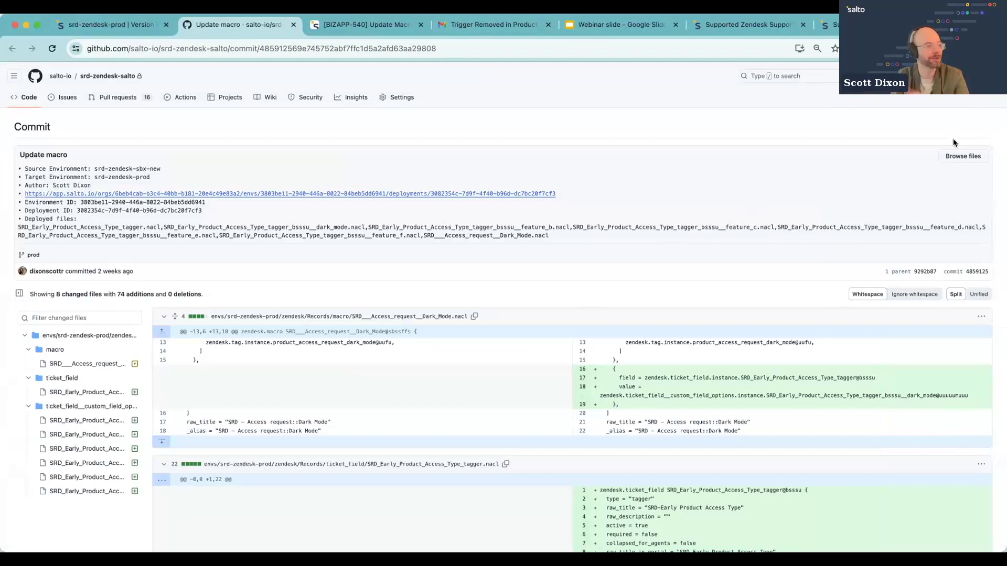
{"action": "left_click", "coordinate": [90, 25]}
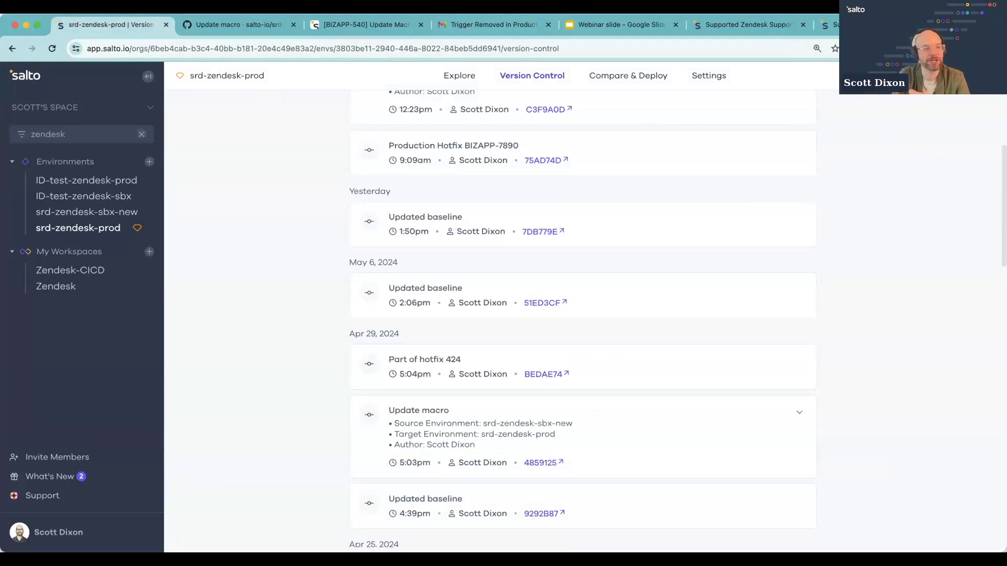
Switch to the Webinar slide presentation in Google Slides and view slides 2 to 4, ending on Reverting bad changes
{"action": "left_click", "coordinate": [624, 25]}
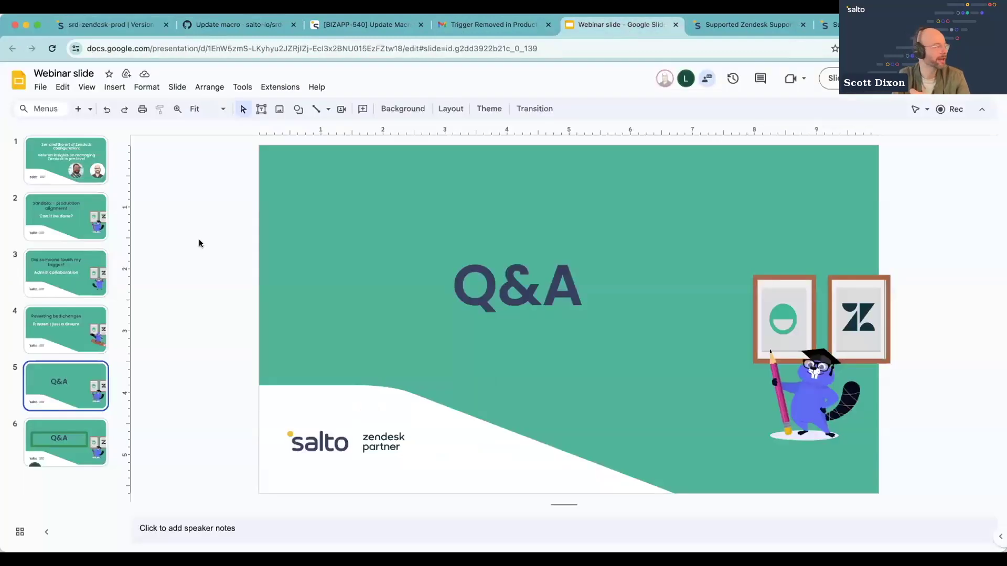
{"action": "left_click", "coordinate": [37, 229]}
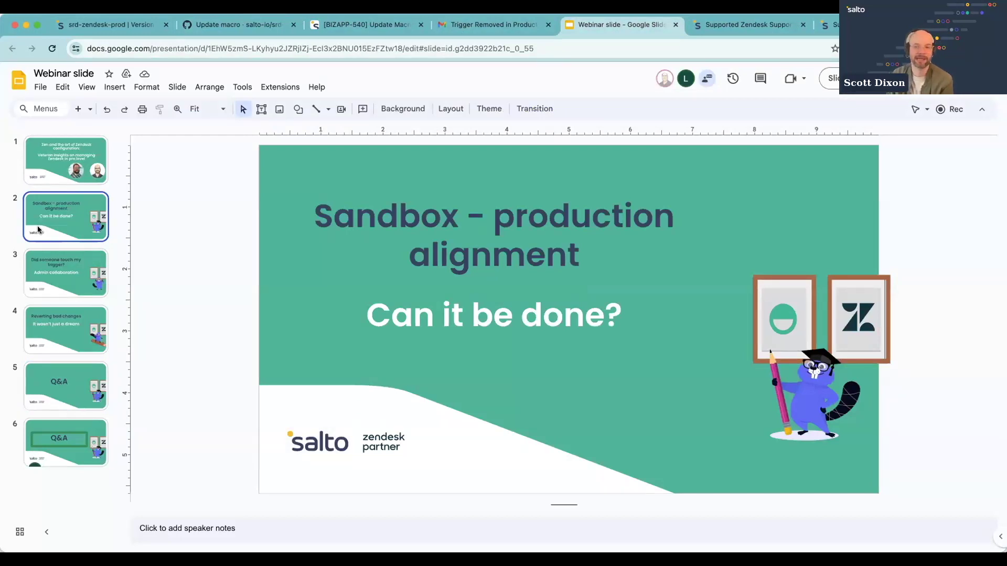
{"action": "left_click", "coordinate": [49, 257]}
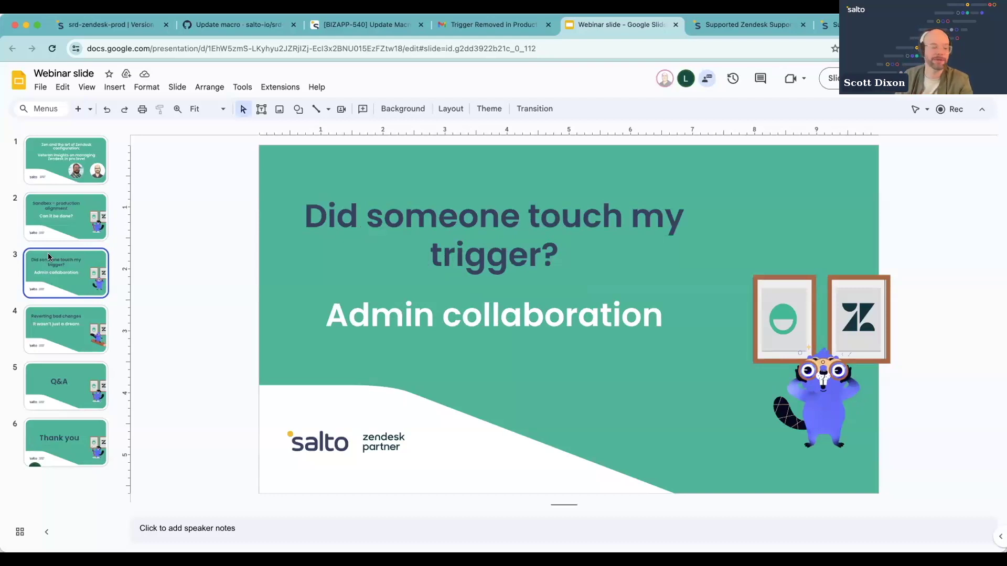
{"action": "left_click", "coordinate": [38, 311]}
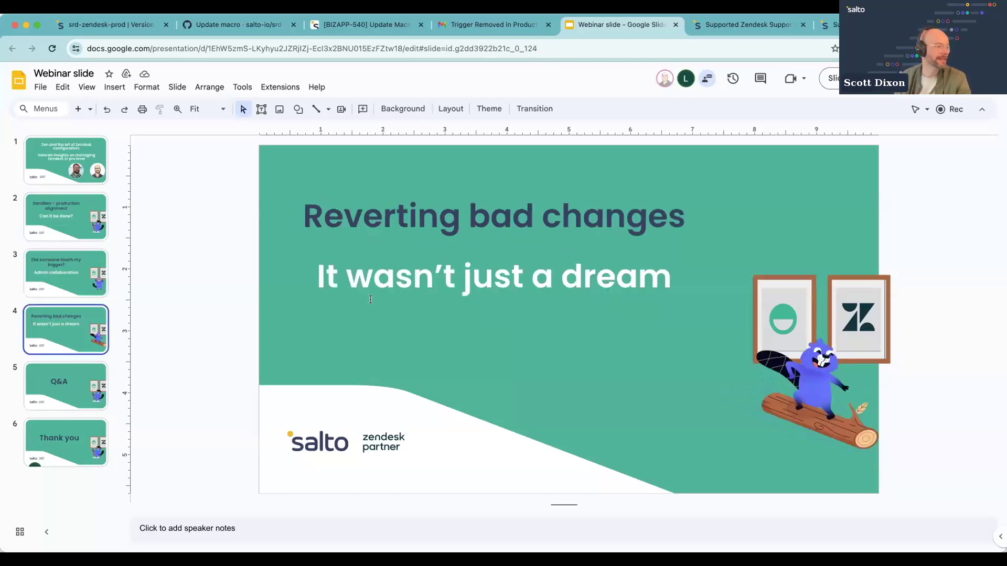